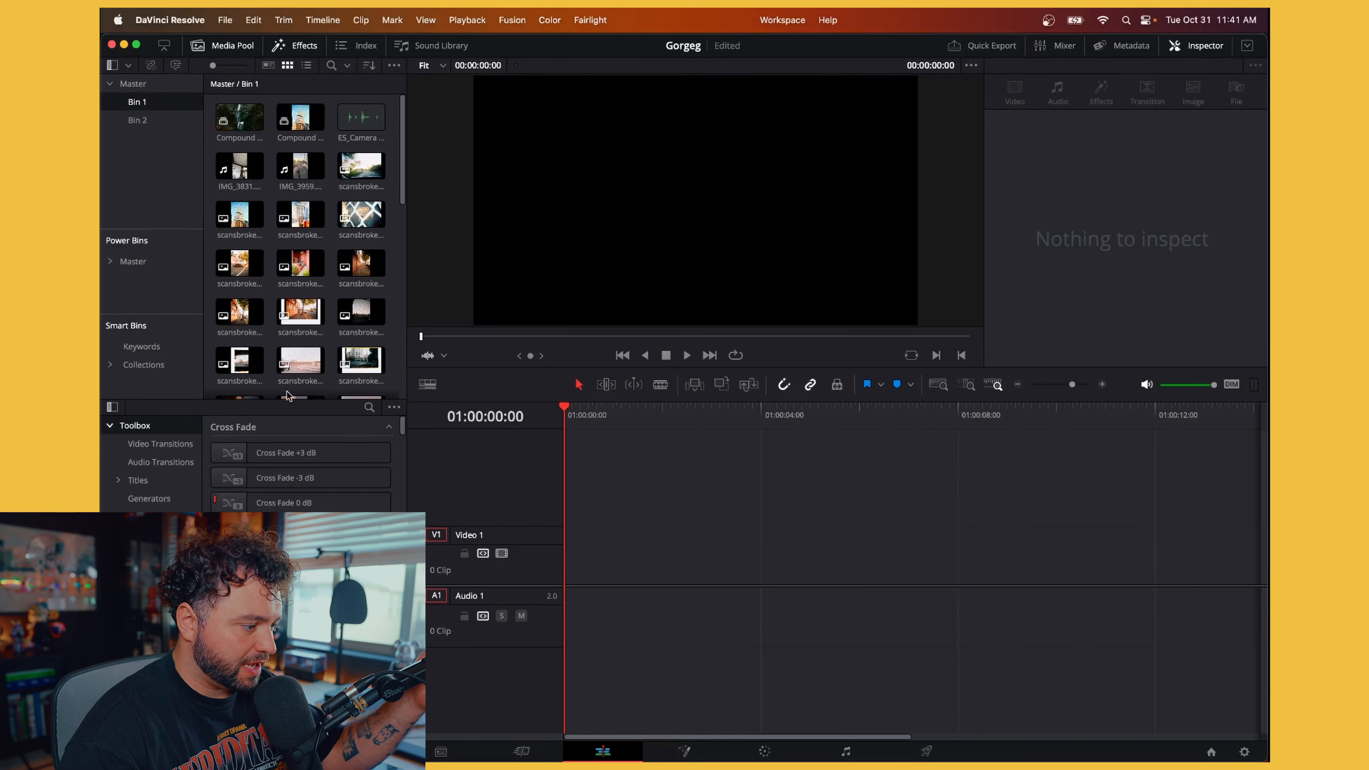
# Step: Browse the Master bin's footage and preview several clips, including C3454.MP4, C3463.MP4 and C3466.MP4
pyautogui.click(137, 120)
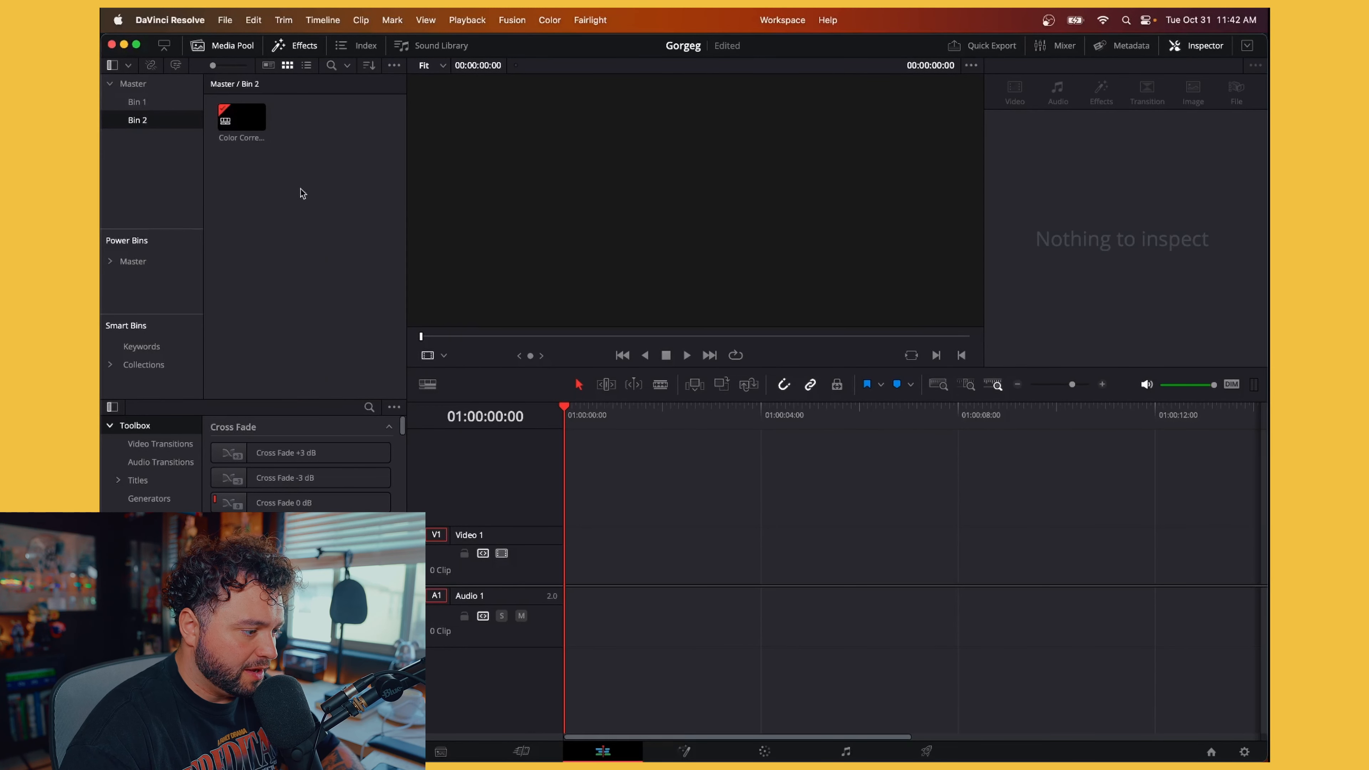
pyautogui.click(133, 83)
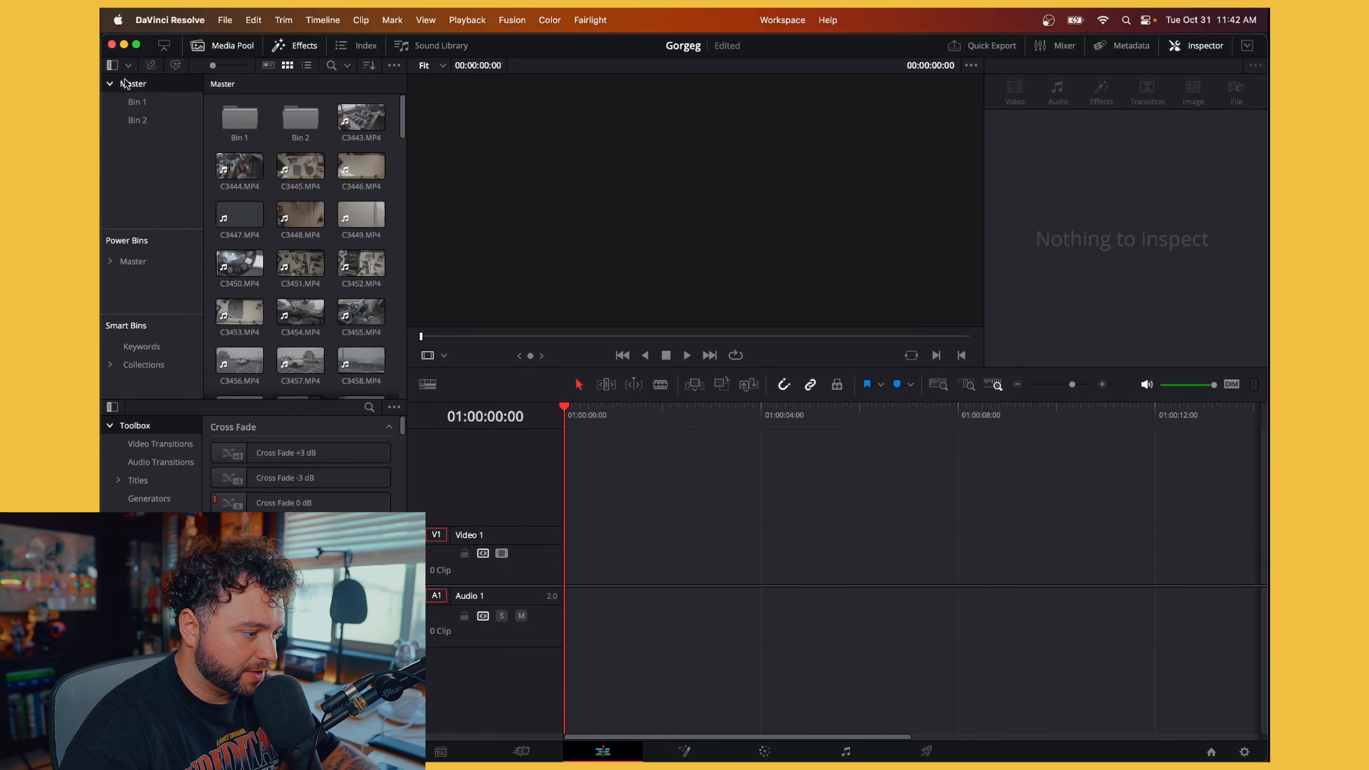
pyautogui.scroll(-5, 343, 242)
pyautogui.click(302, 237)
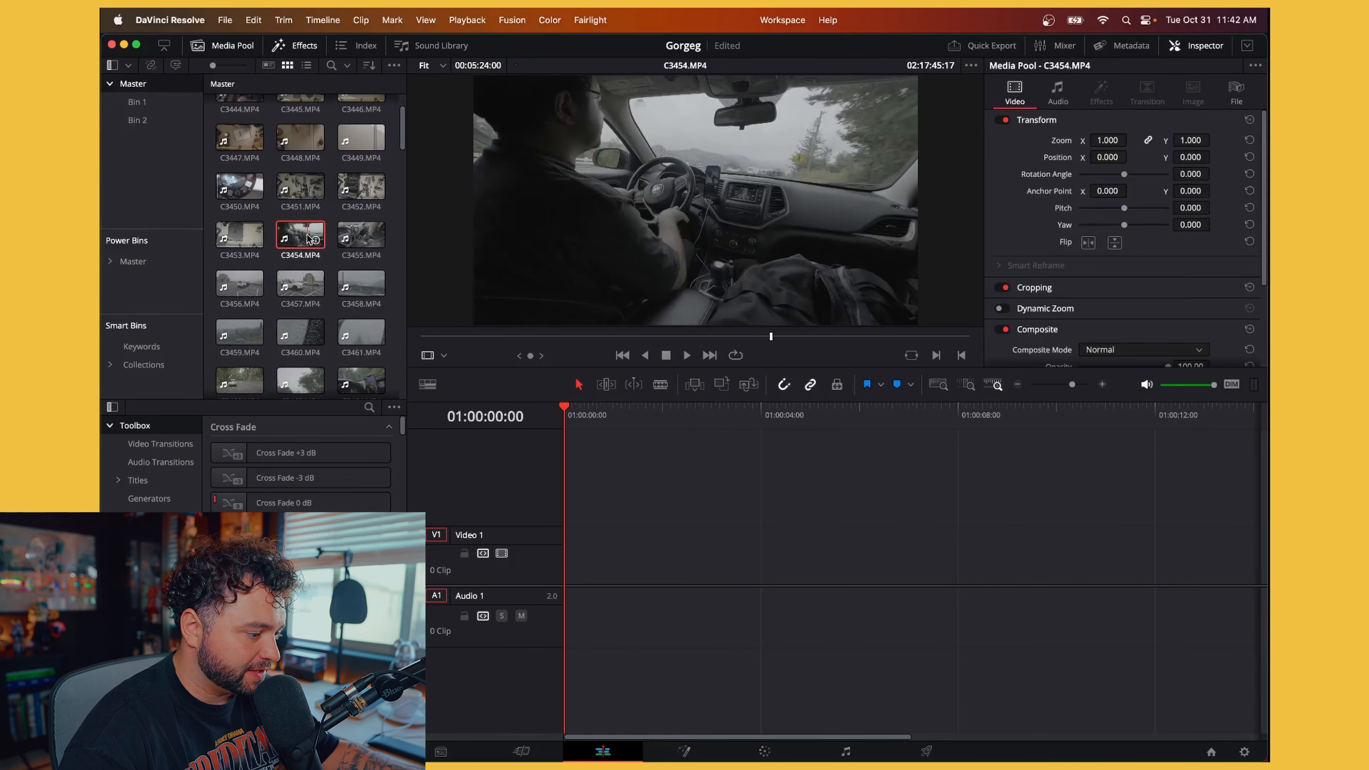
pyautogui.click(304, 285)
pyautogui.scroll(-3, 304, 318)
pyautogui.click(300, 239)
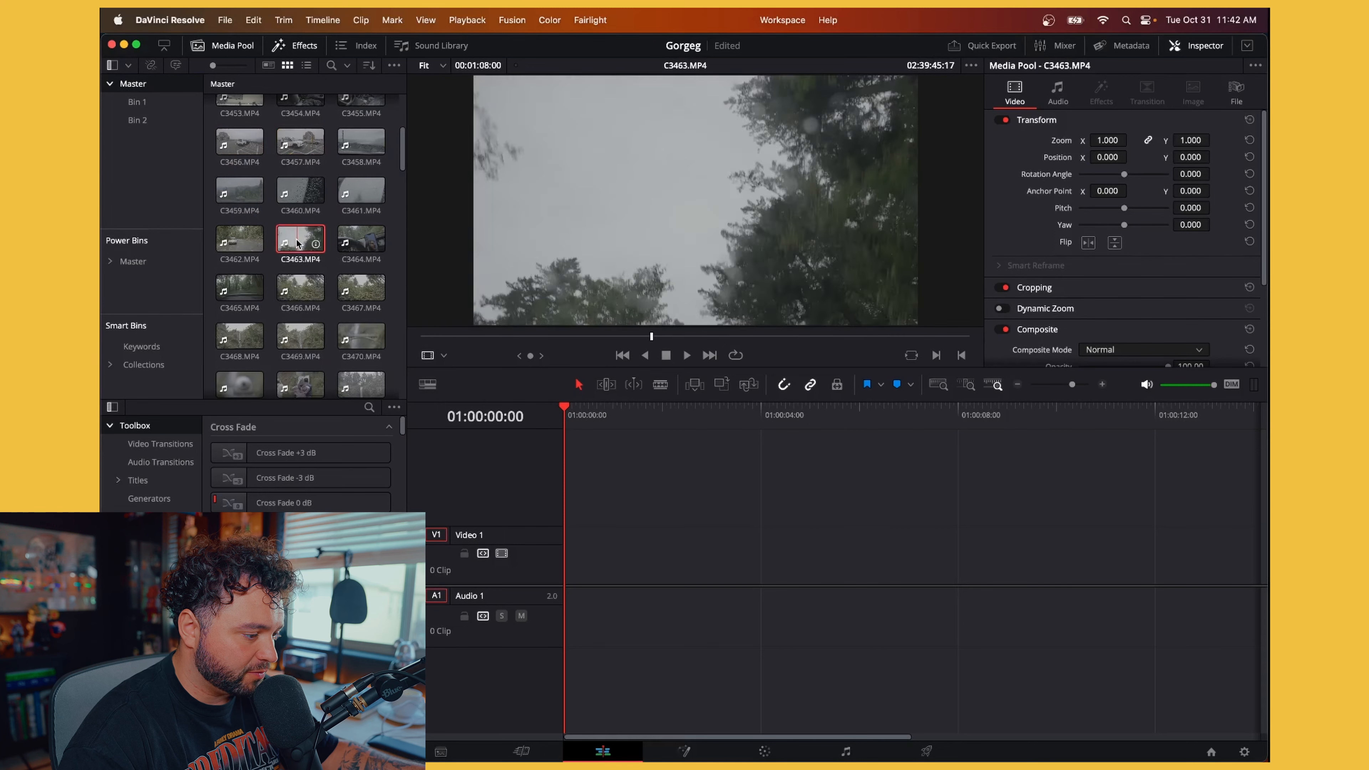
pyautogui.click(300, 287)
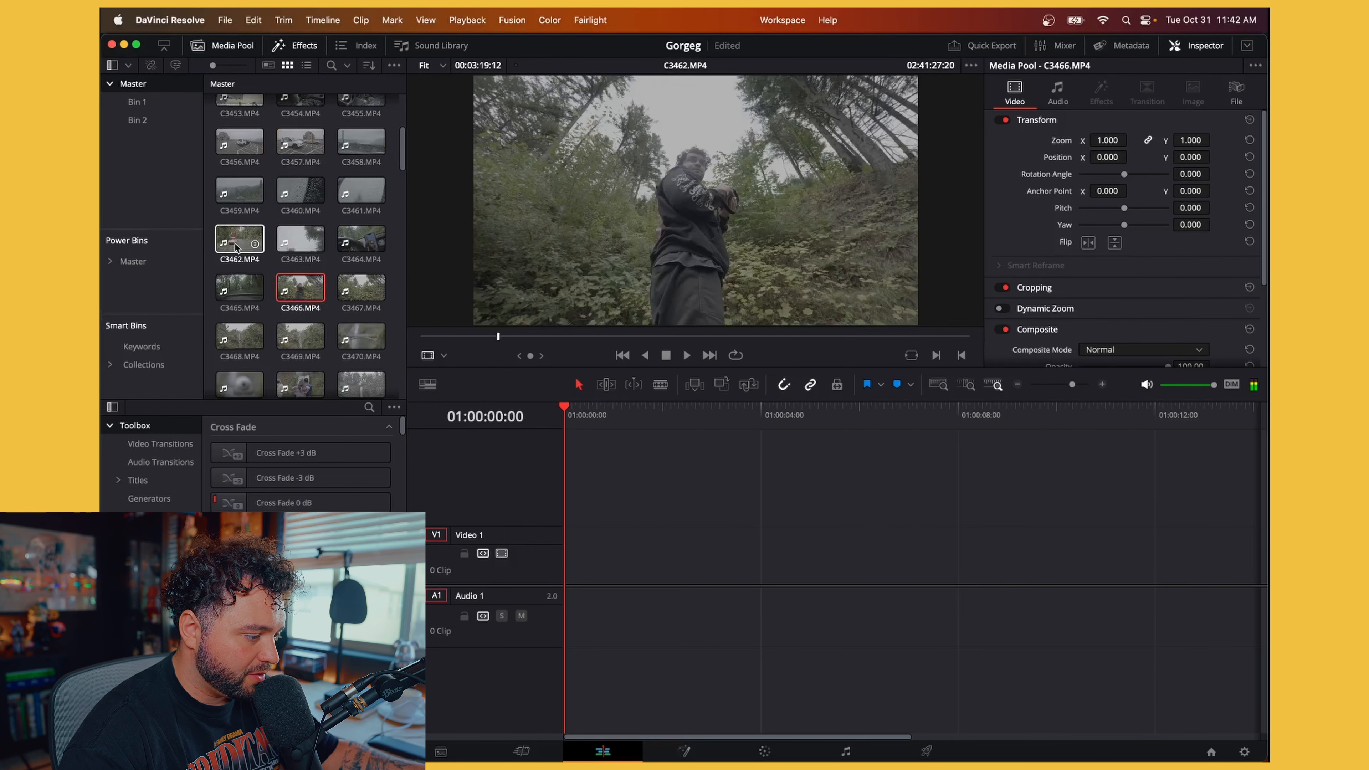
pyautogui.click(239, 238)
pyautogui.click(322, 284)
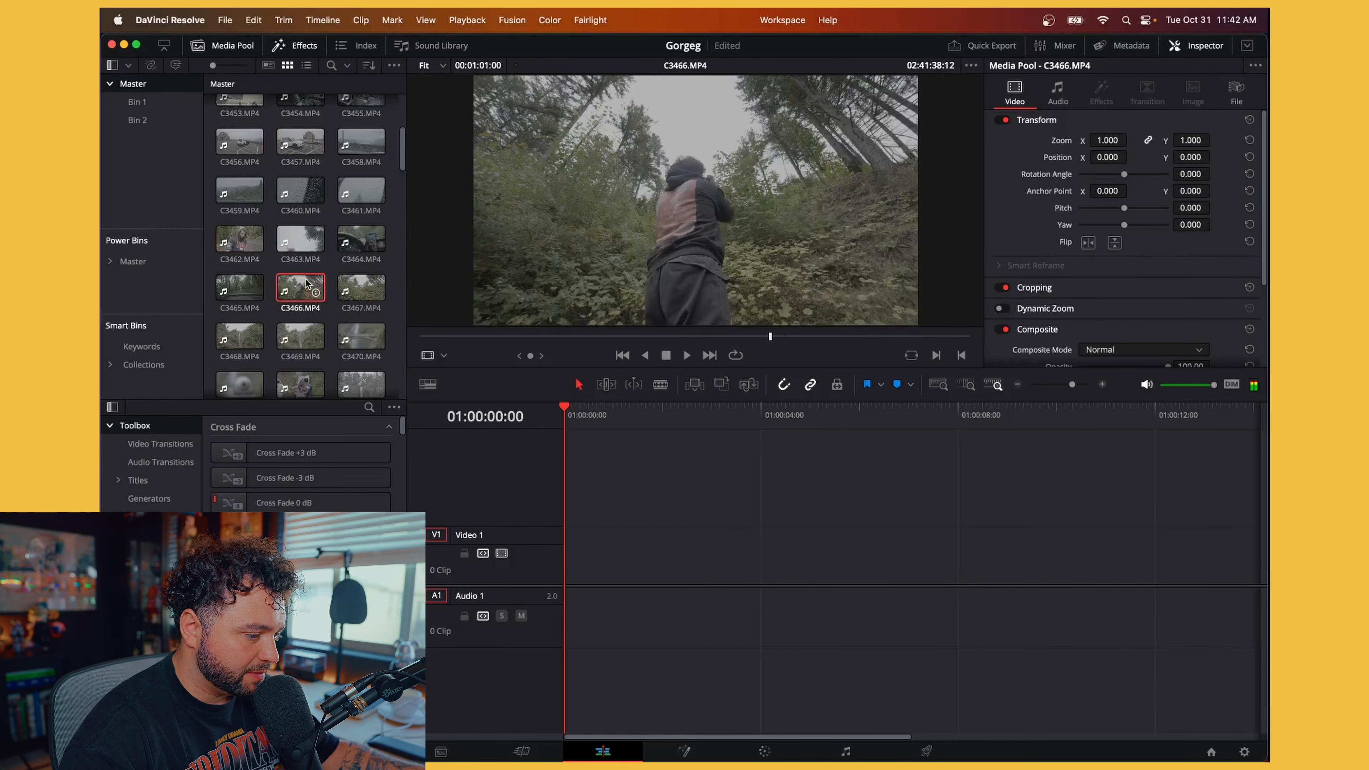
# Step: Place clip C3466.MP4 at the start of the empty timeline and move the playhead to 01:00:20:05
pyautogui.moveTo(302, 284); pyautogui.dragTo(566, 556)
pyautogui.scroll(-4, 744, 508)
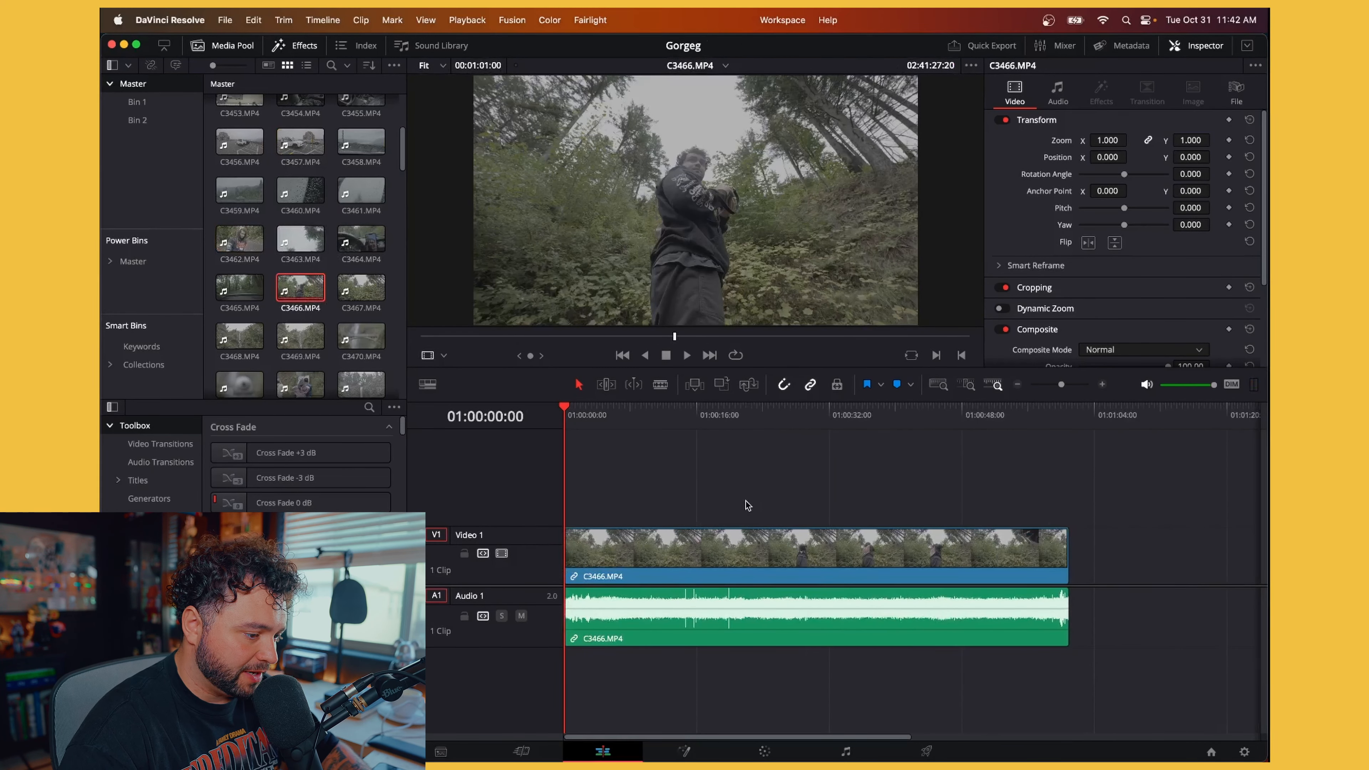
pyautogui.moveTo(653, 424); pyautogui.dragTo(732, 424)
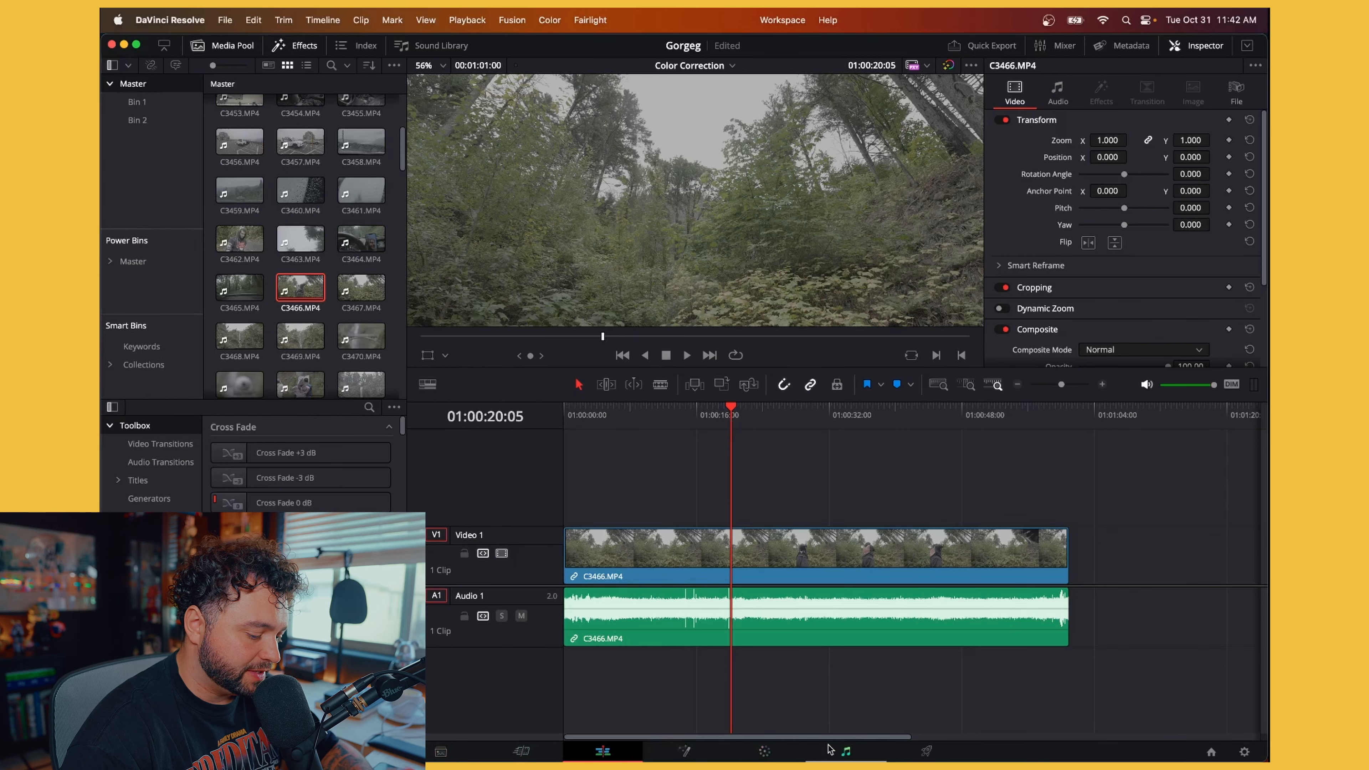
# Step: Look through the Media, Cut, Edit and Fusion workspaces with the clip loaded
pyautogui.click(441, 752)
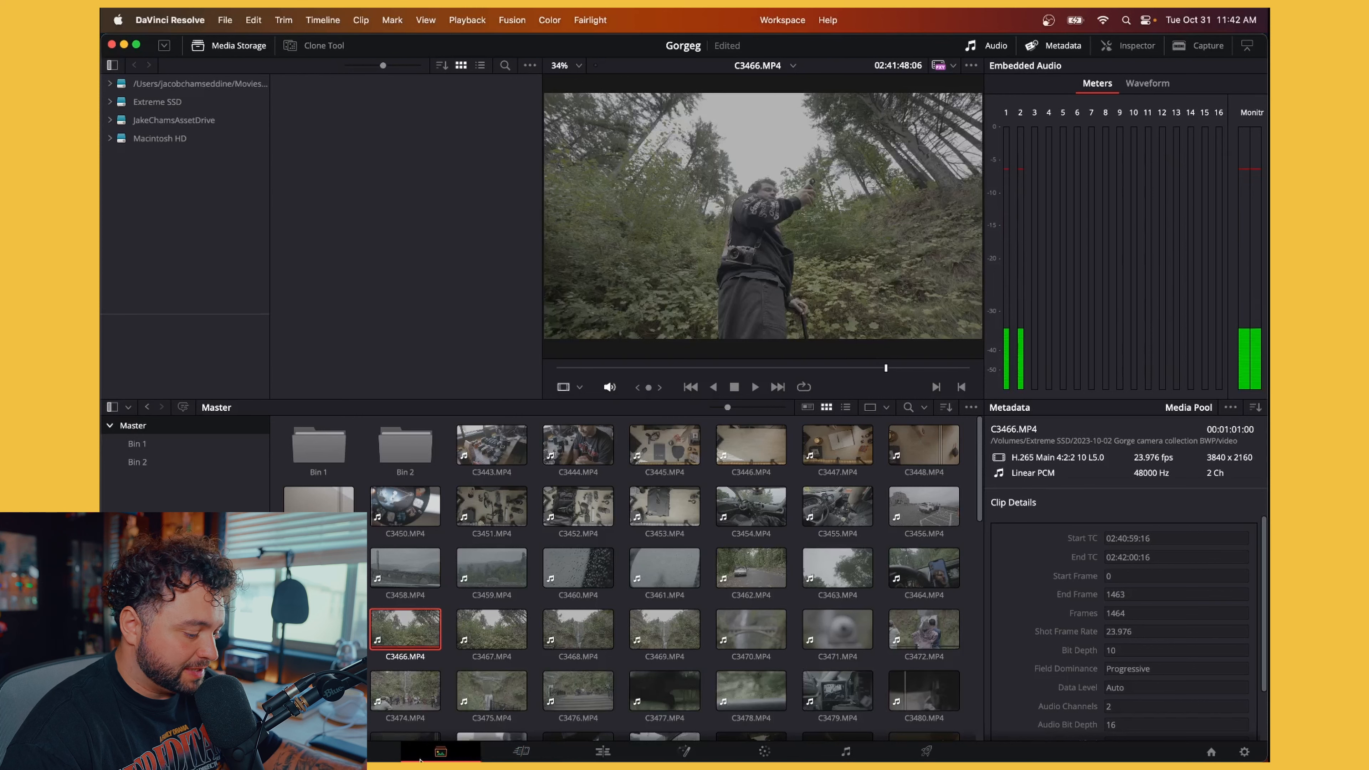
pyautogui.click(521, 752)
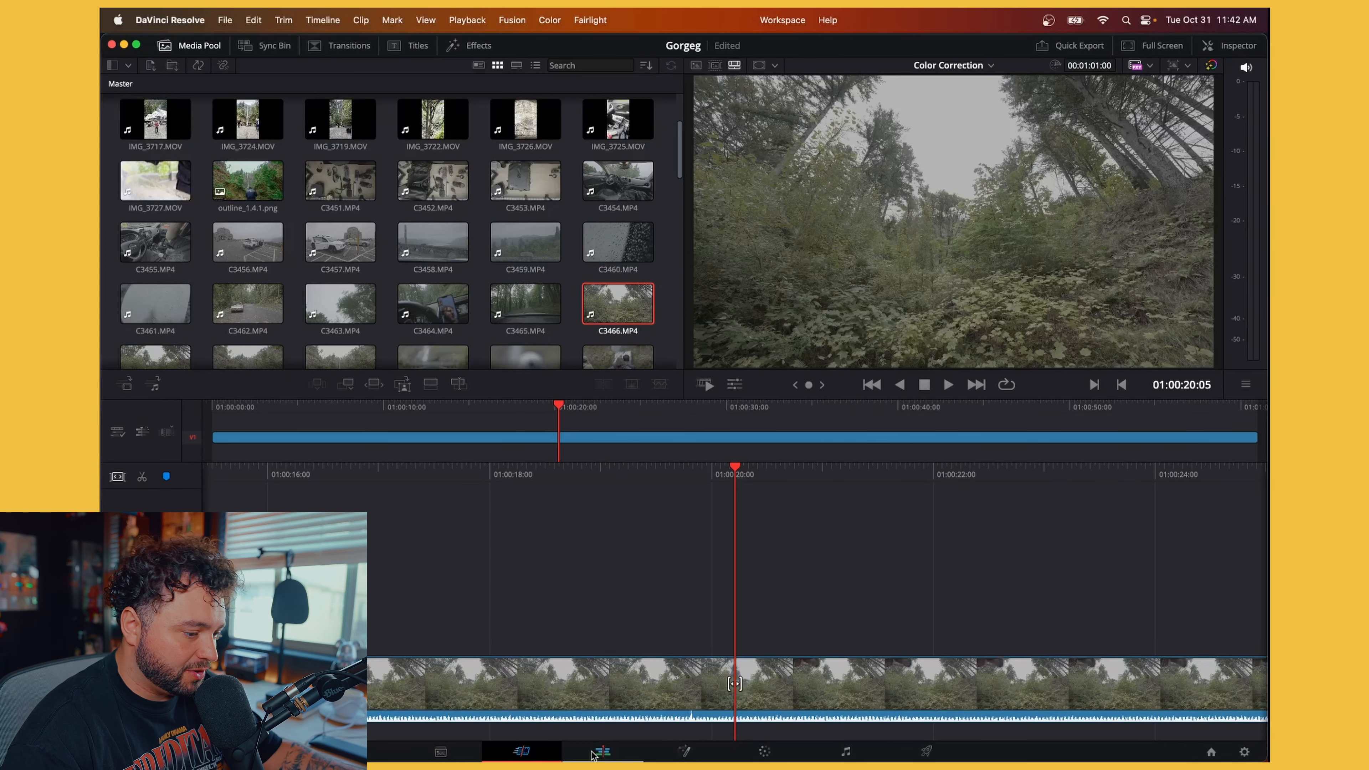
pyautogui.click(594, 754)
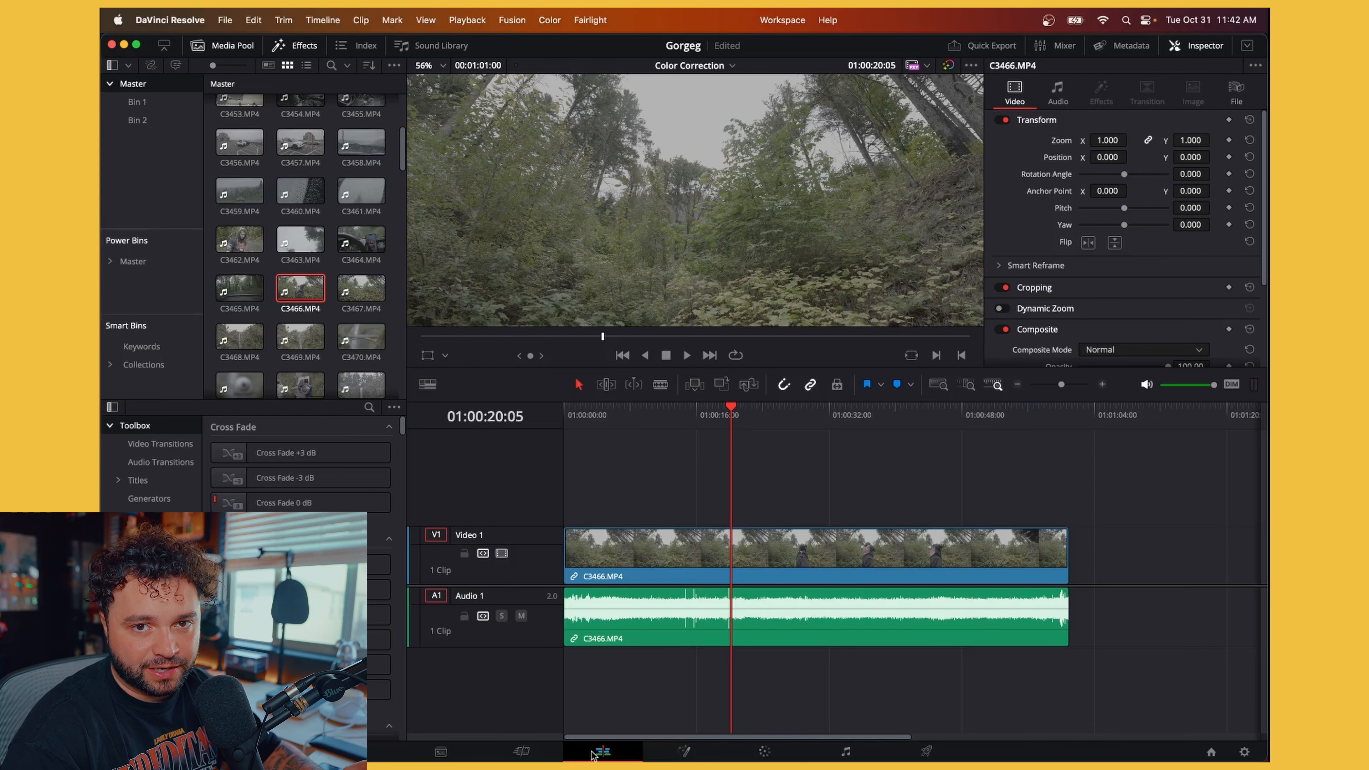
pyautogui.click(684, 751)
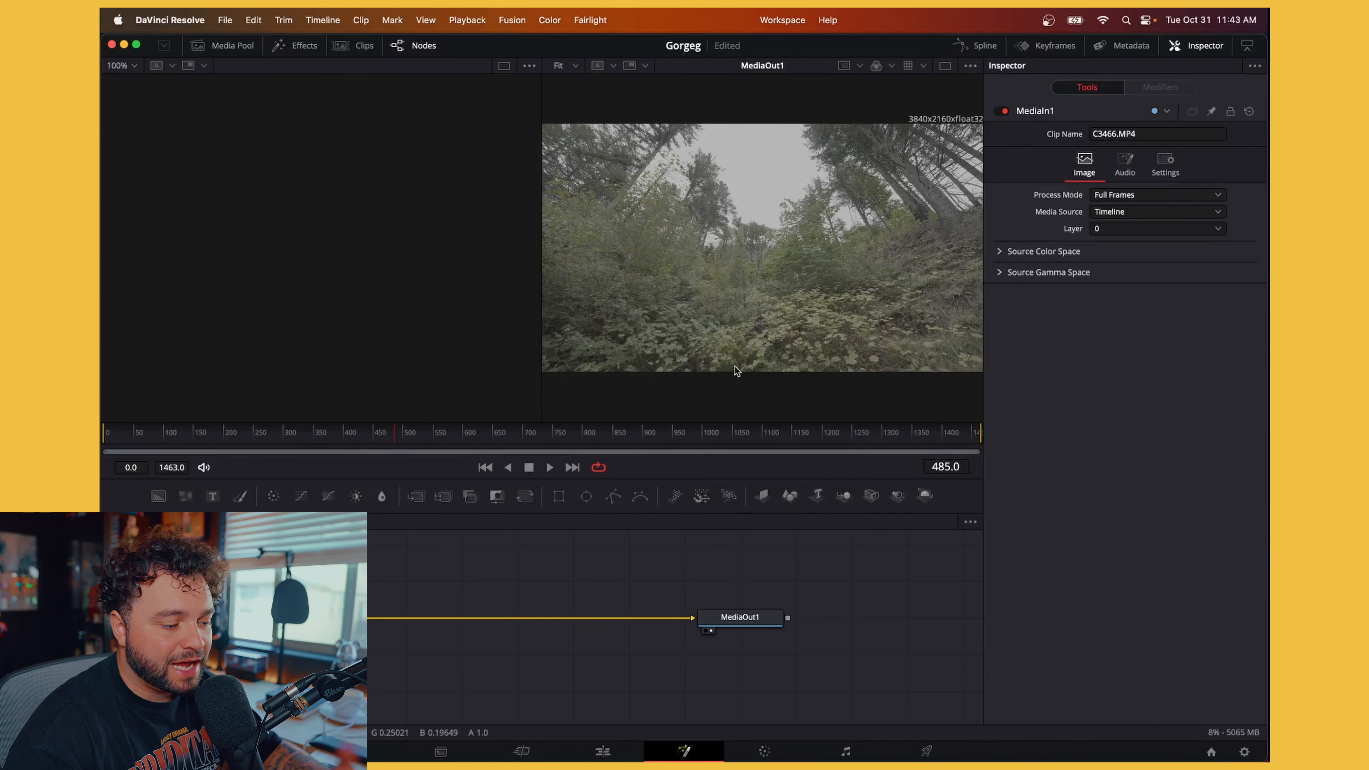
# Step: Apply the CinePrint 16 Version 2 PowerGrade from the gallery to the clip in the Color workspace
pyautogui.click(760, 752)
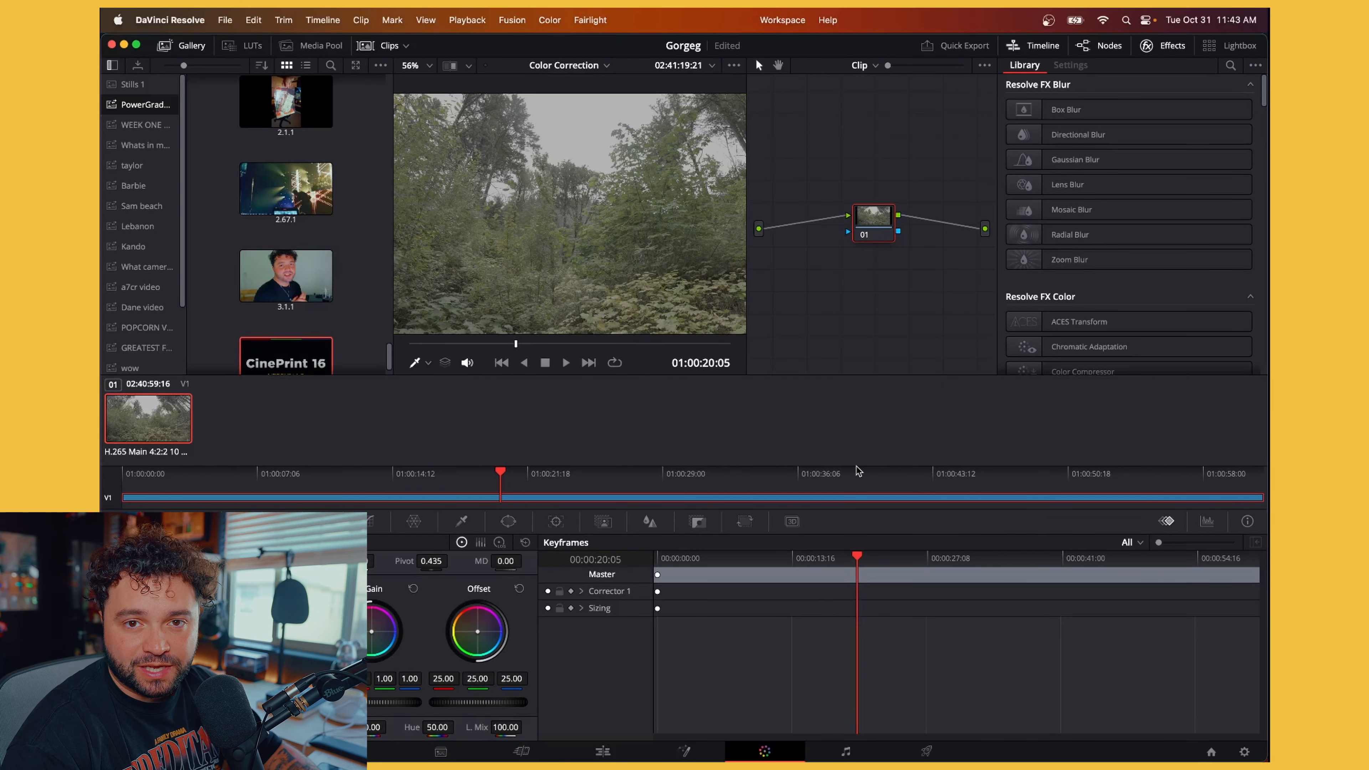
pyautogui.scroll(-2, 364, 303)
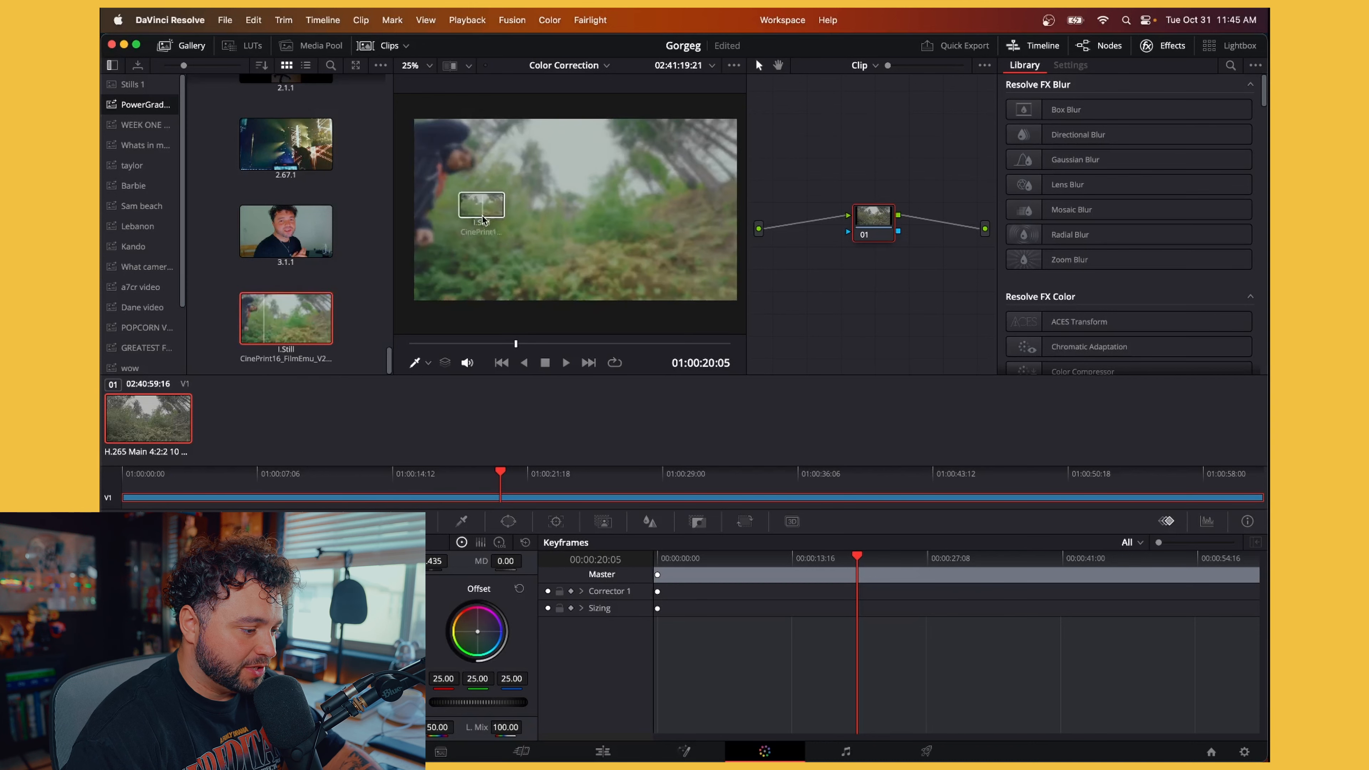
pyautogui.moveTo(548, 232); pyautogui.dragTo(549, 233)
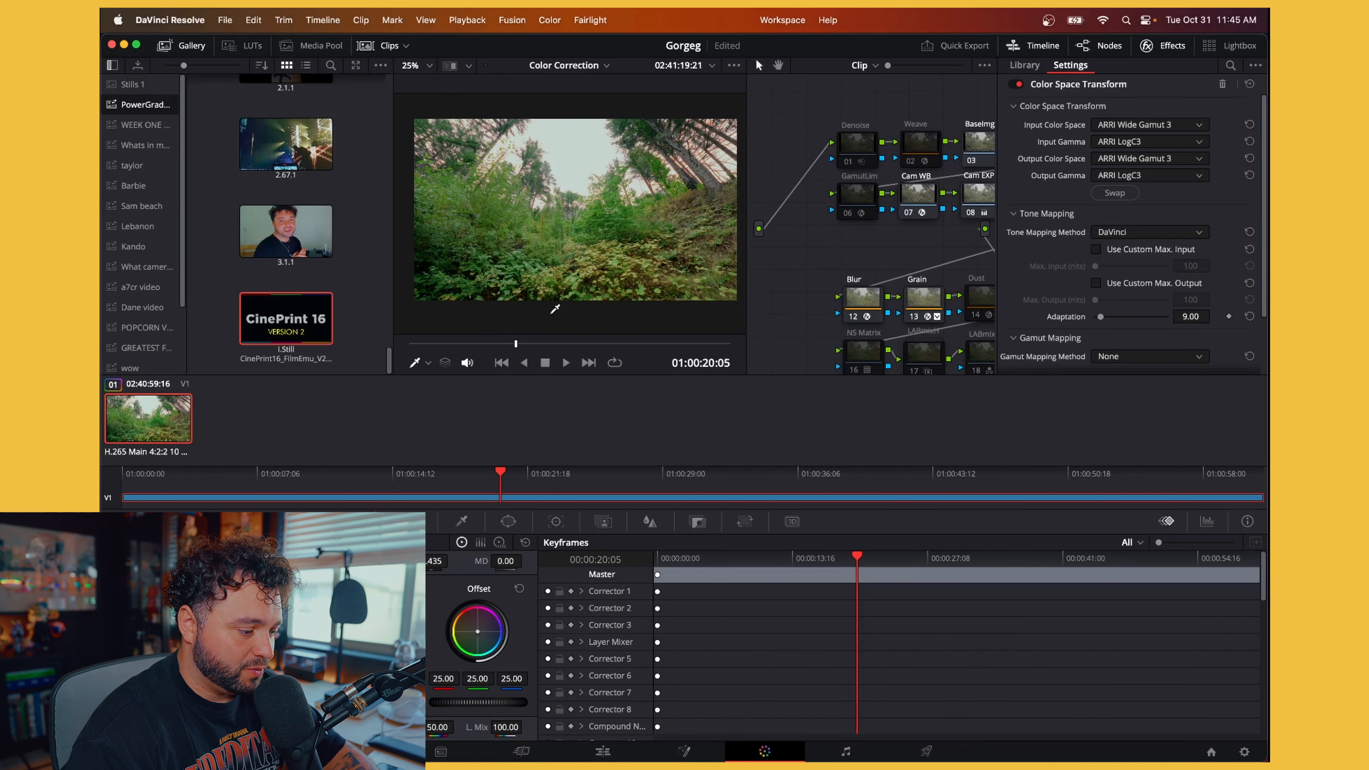
# Step: Move the playhead to 01:00:35:06 and set the CST node's input gamma to Sony S-Log3
pyautogui.click(595, 344)
pyautogui.moveTo(853, 247); pyautogui.dragTo(830, 224)
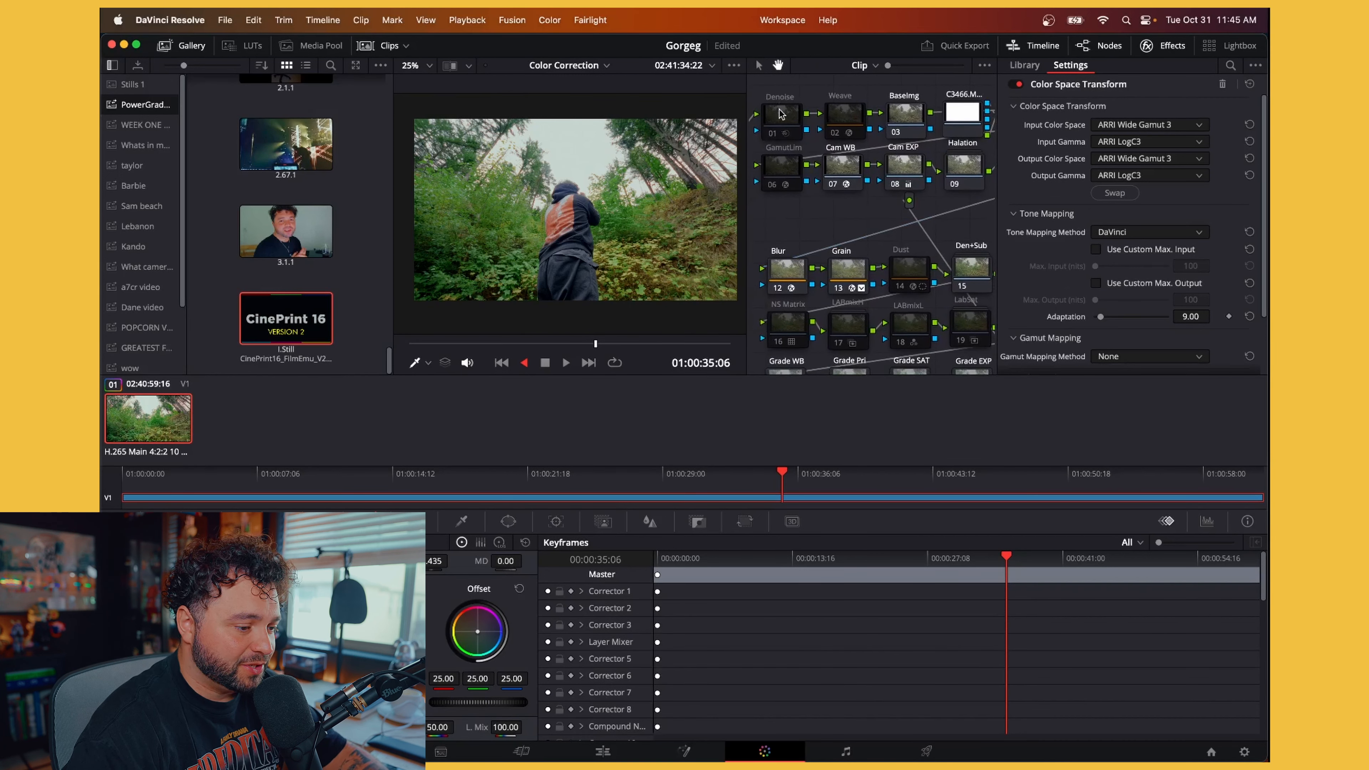
pyautogui.moveTo(828, 226); pyautogui.dragTo(810, 224)
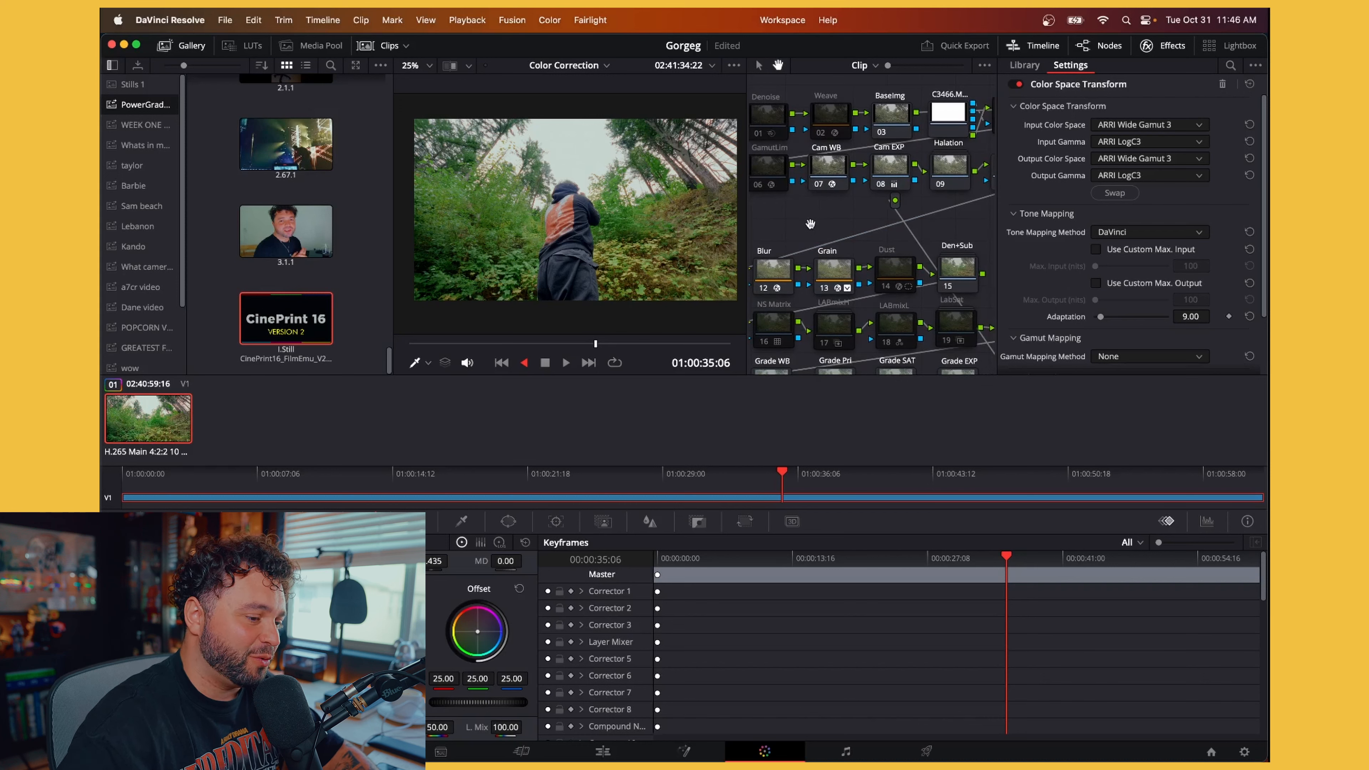
pyautogui.moveTo(811, 220); pyautogui.dragTo(649, 212)
pyautogui.moveTo(940, 215); pyautogui.dragTo(930, 232)
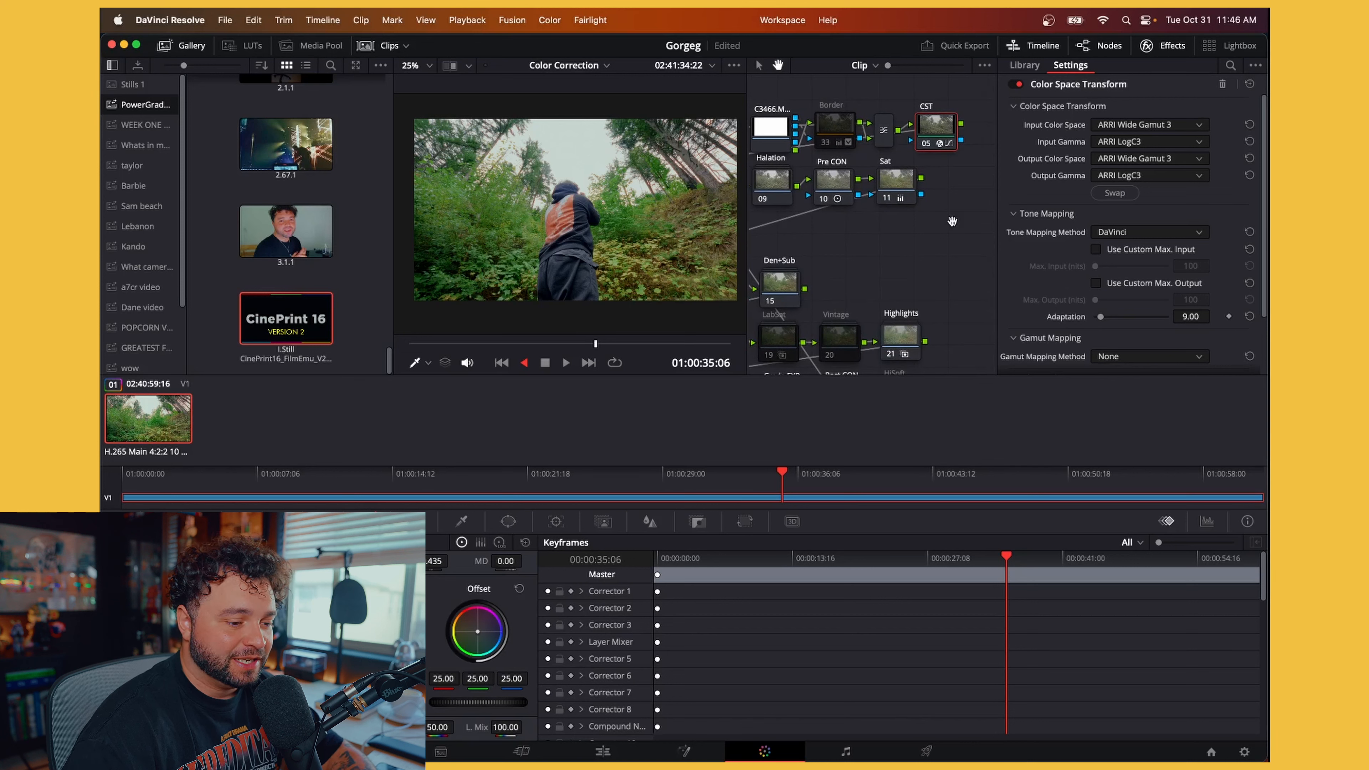
pyautogui.click(1118, 141)
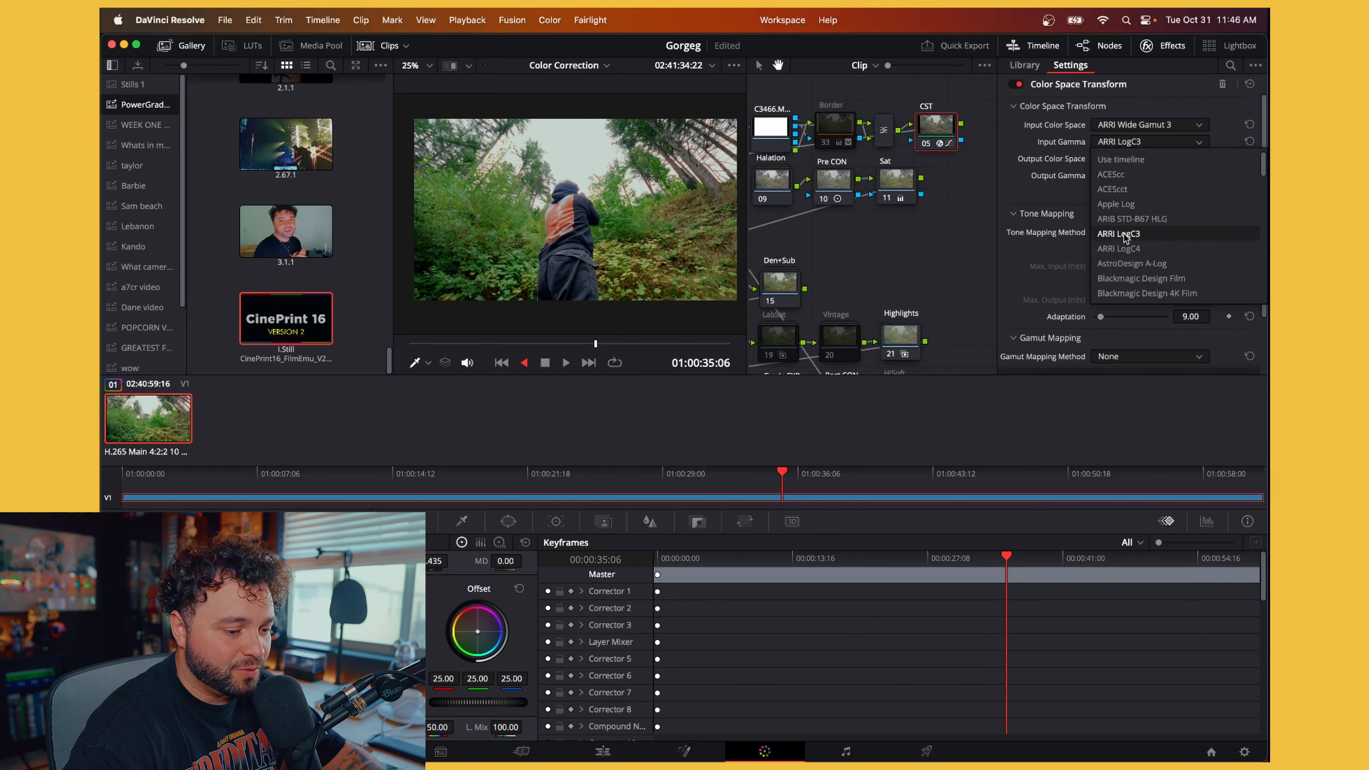
pyautogui.scroll(-1, 1146, 191)
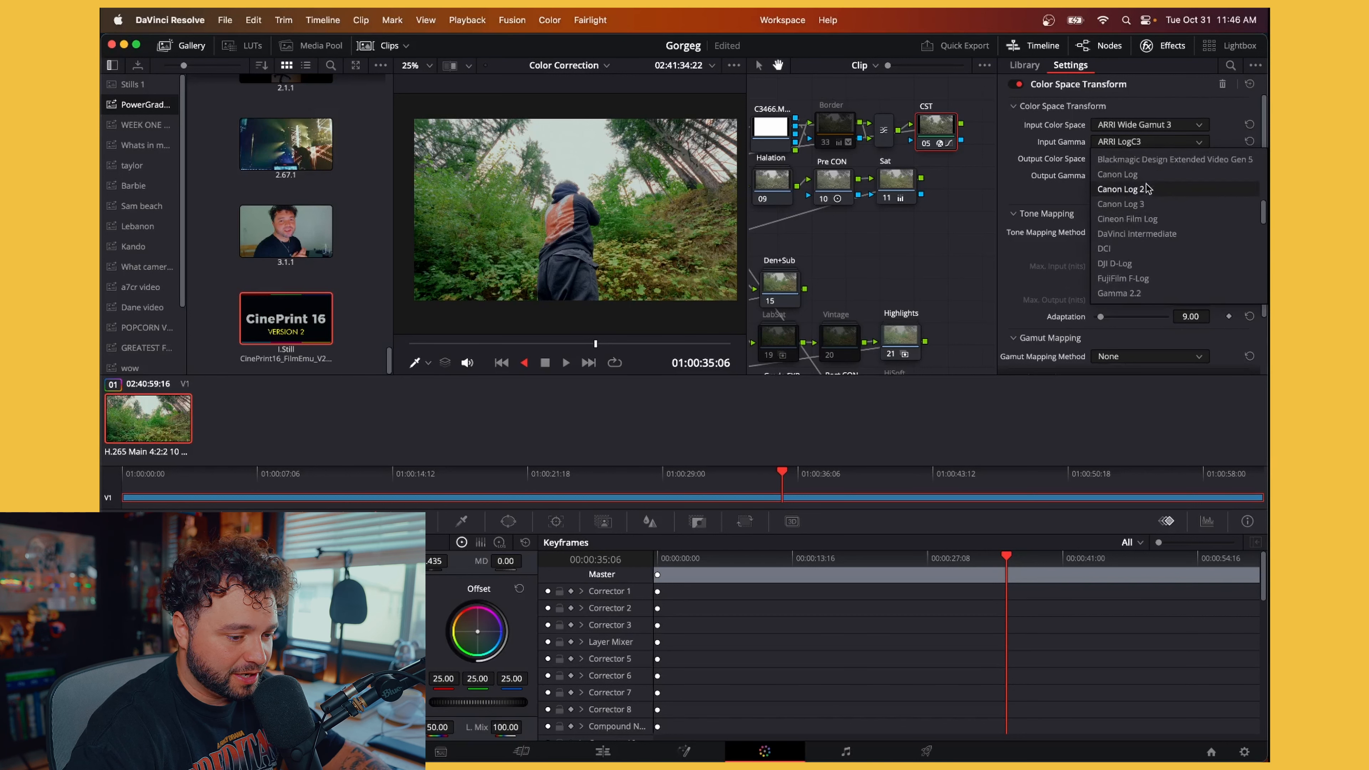
pyautogui.scroll(-12, 1174, 242)
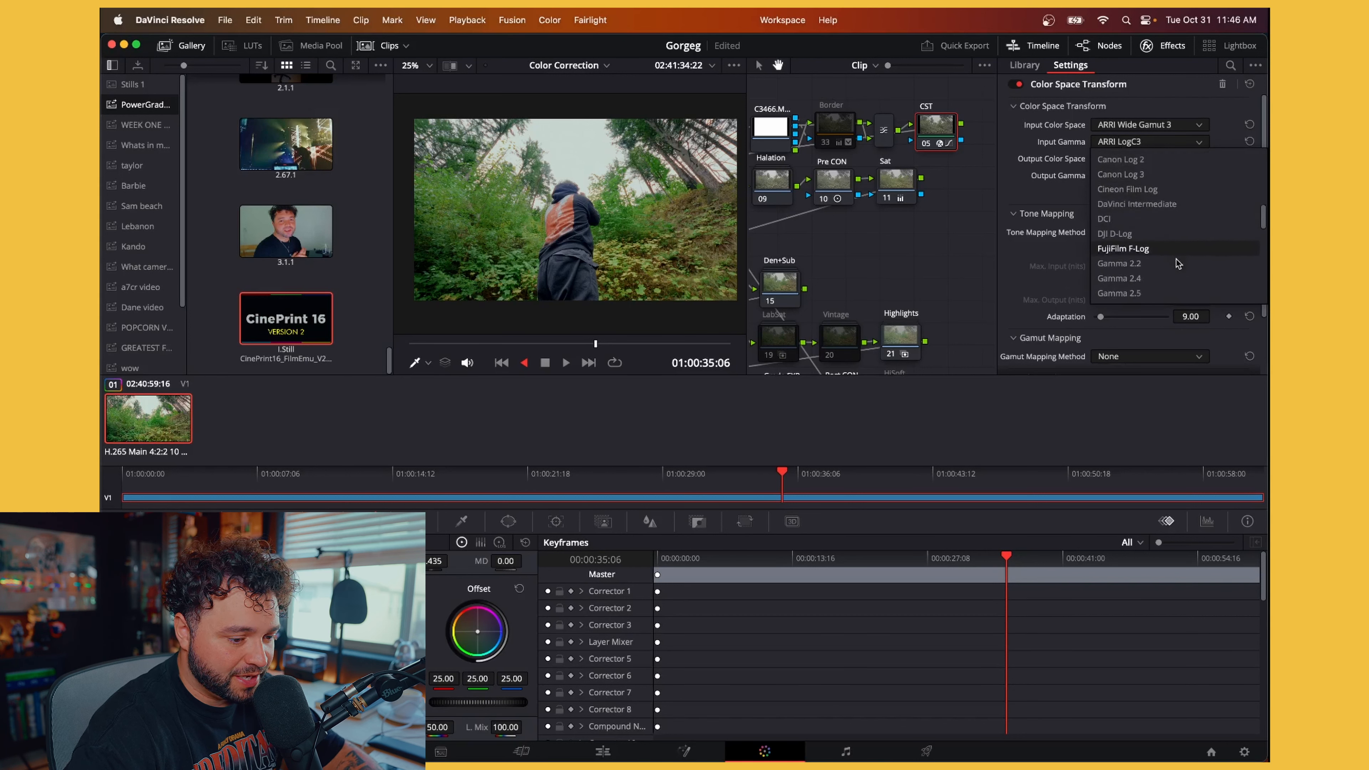
pyautogui.scroll(-15, 1160, 219)
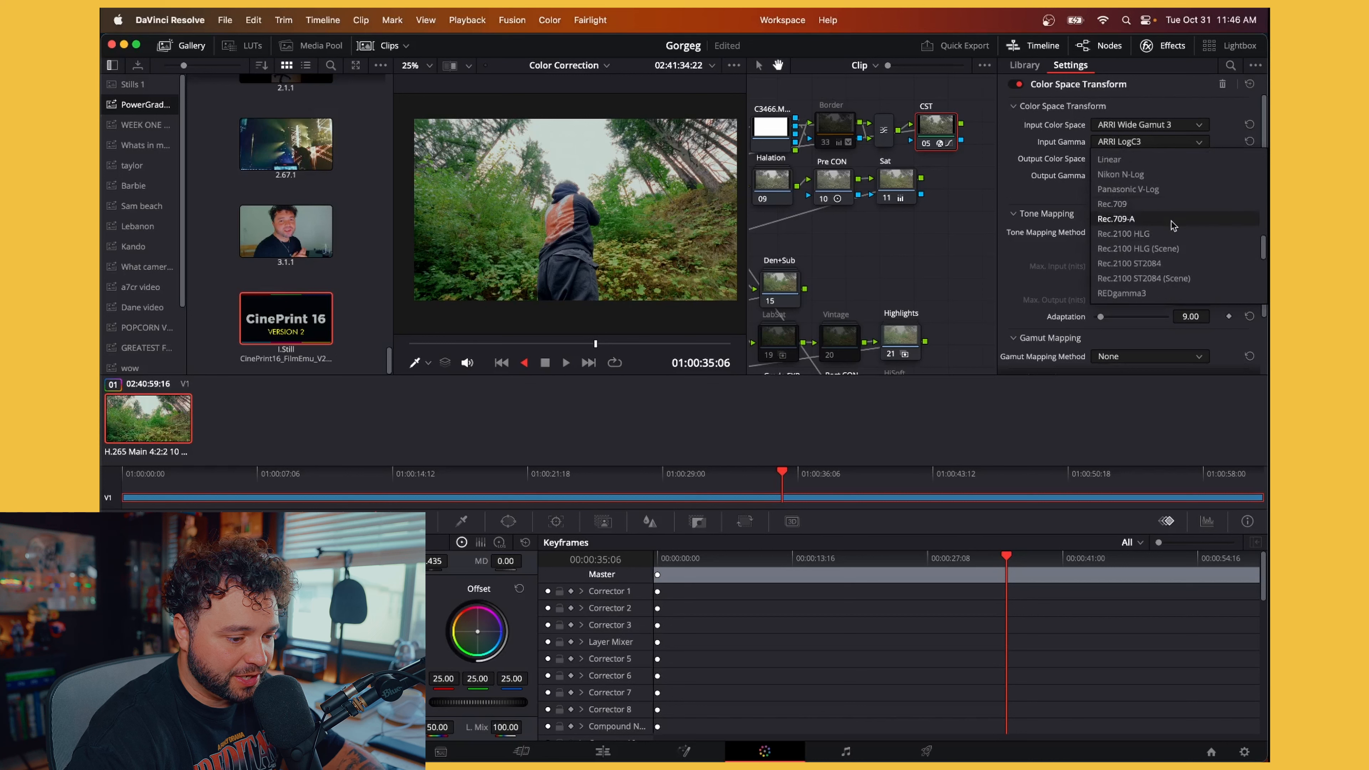
pyautogui.scroll(6, 1186, 226)
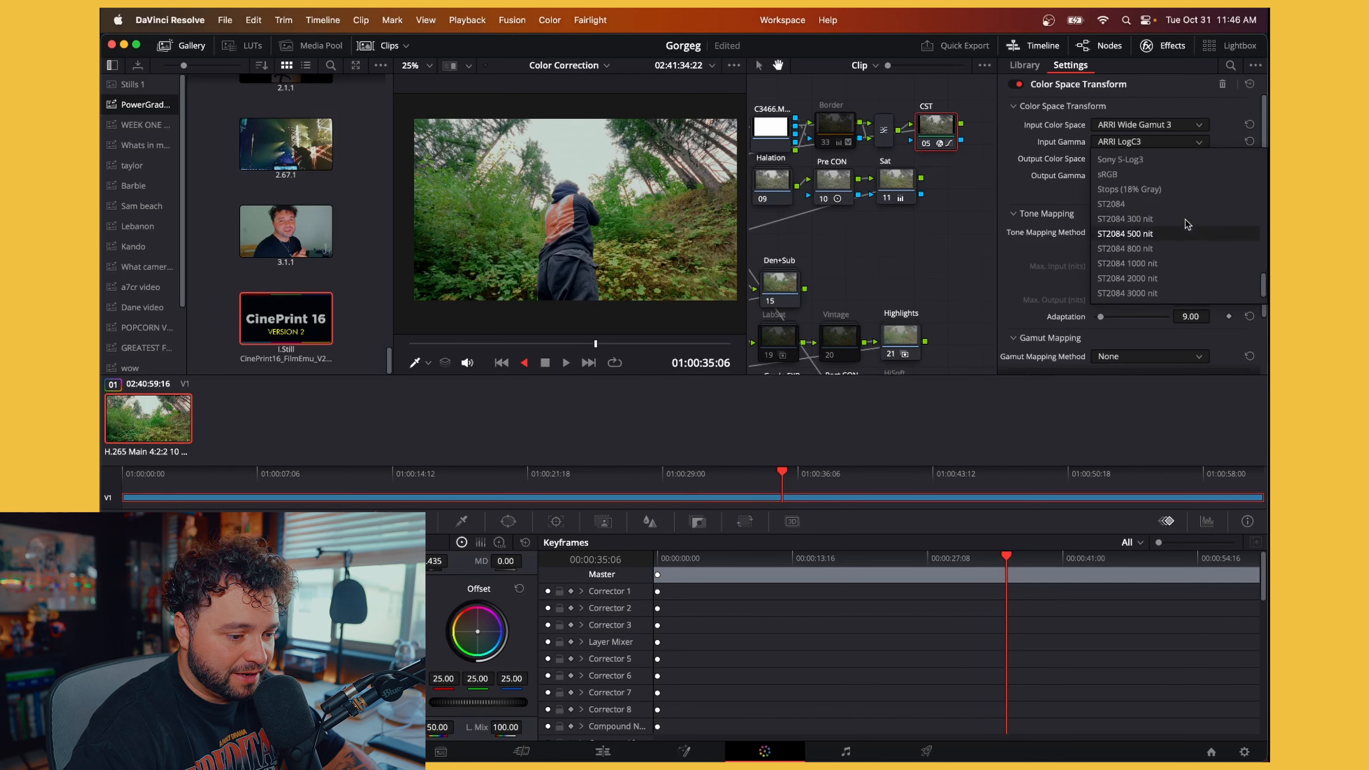
pyautogui.click(1172, 233)
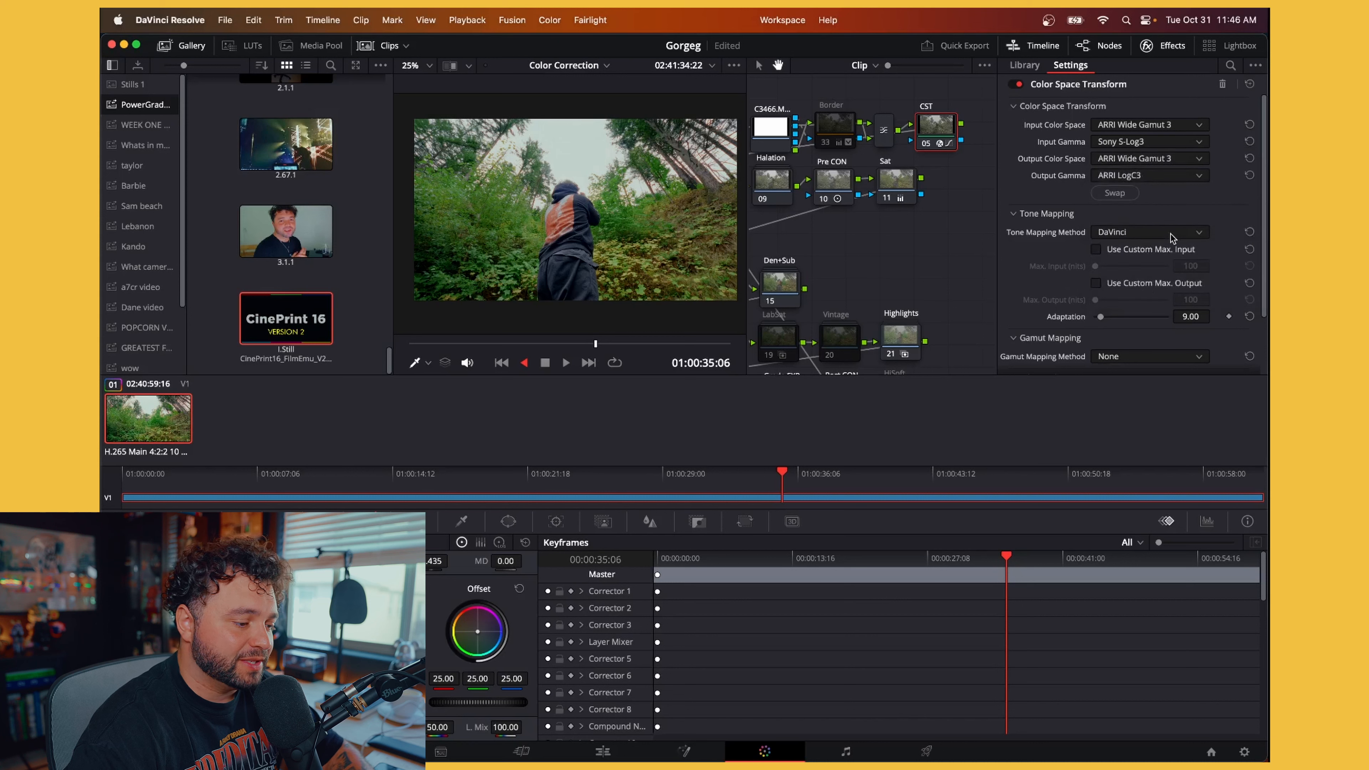
# Step: Set the CST node's input color space to Sony S-Gamut3
pyautogui.click(1143, 123)
pyautogui.scroll(-8, 1178, 216)
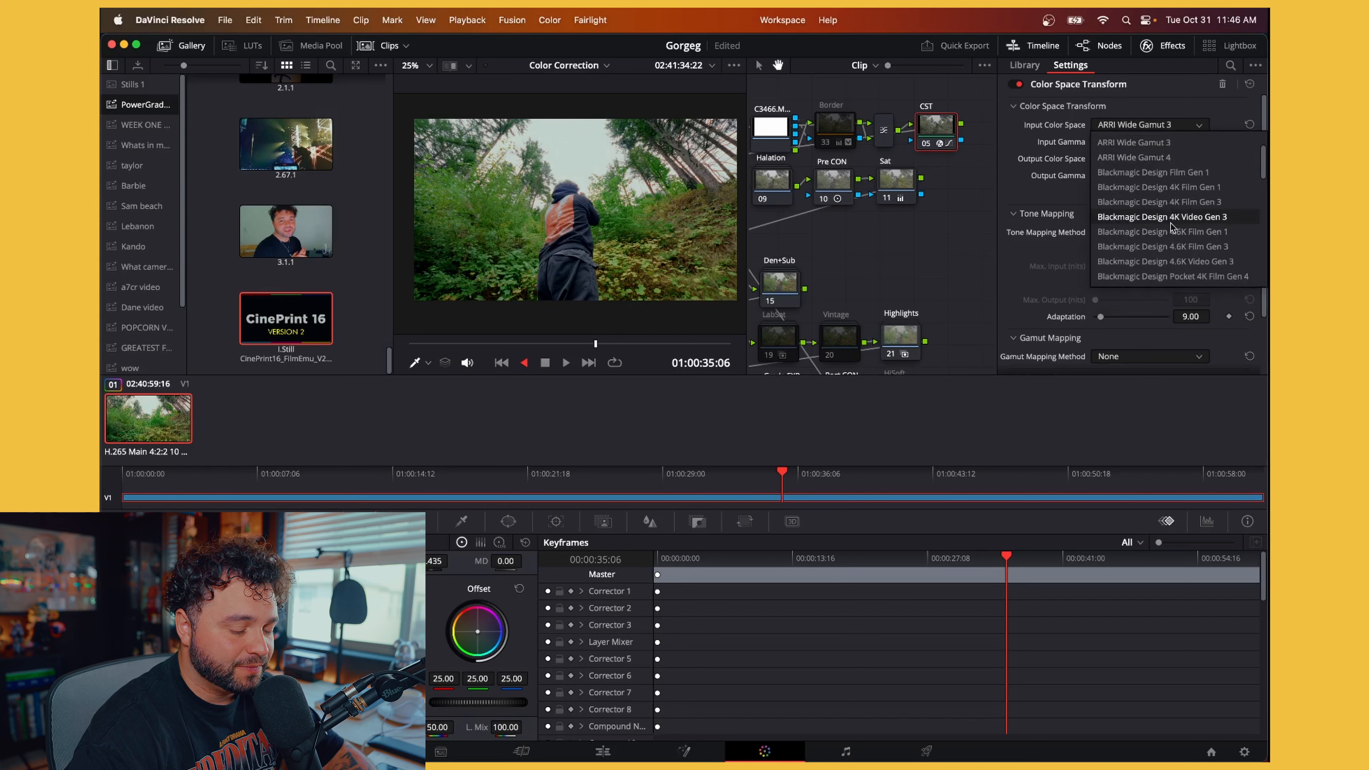
pyautogui.scroll(-5, 1178, 216)
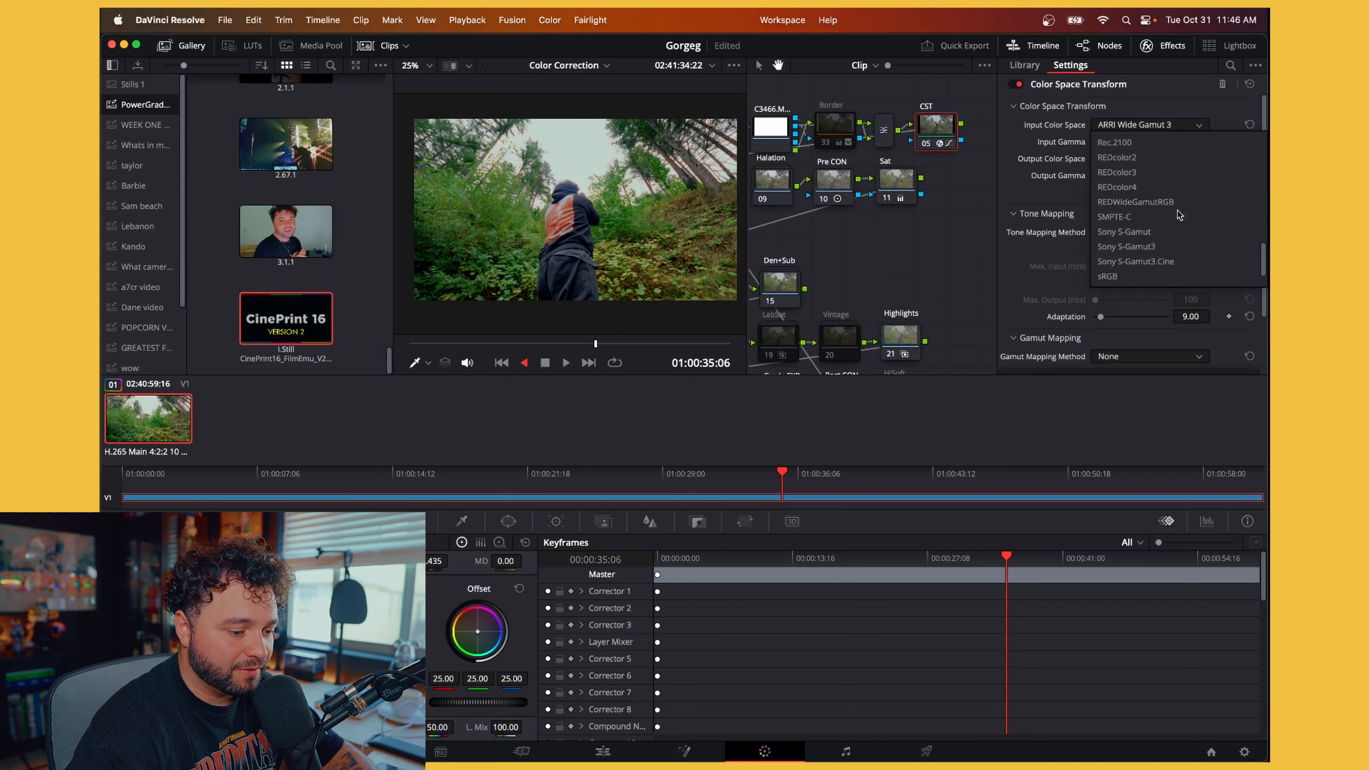
pyautogui.click(1167, 218)
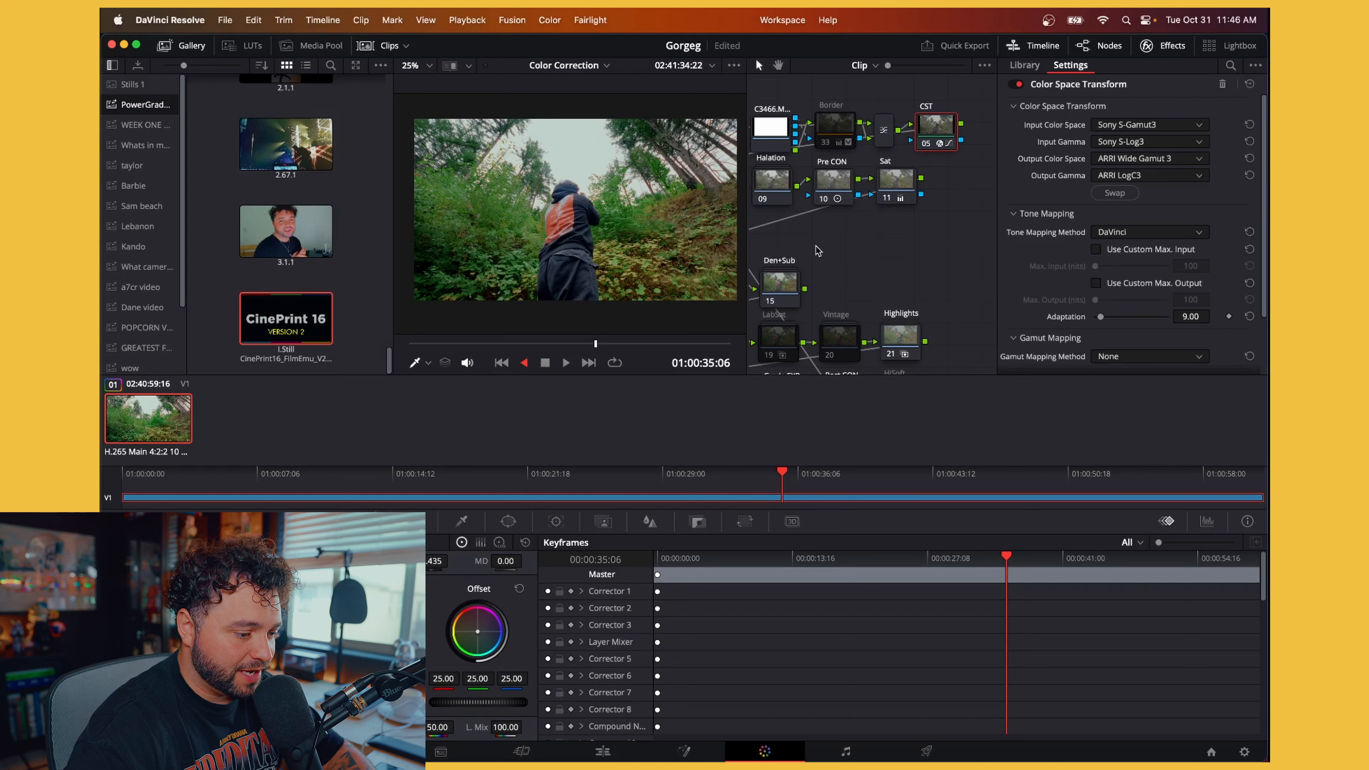
# Step: Try Use timeline as the CST node's input color space, and restore Sony S-Gamut3
pyautogui.click(1150, 124)
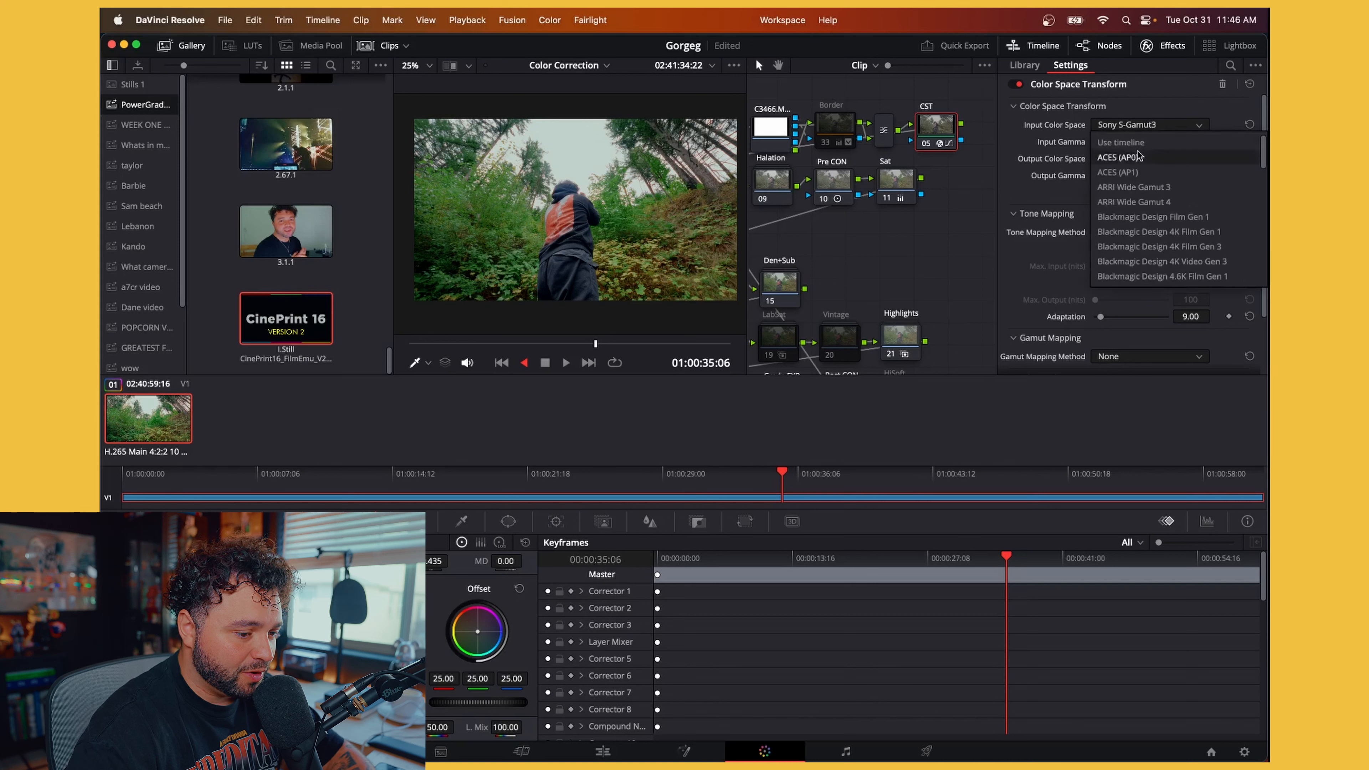
pyautogui.click(1121, 142)
pyautogui.click(1131, 130)
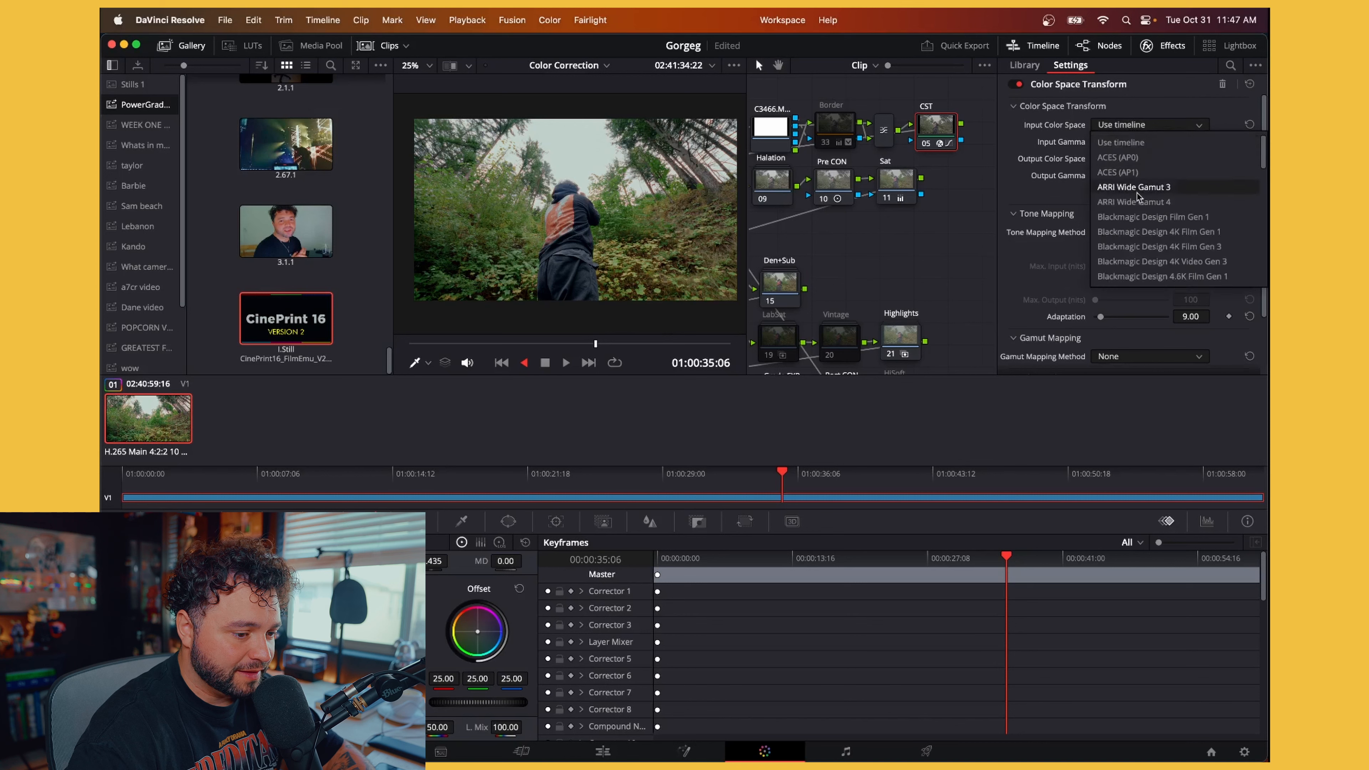
pyautogui.click(1147, 218)
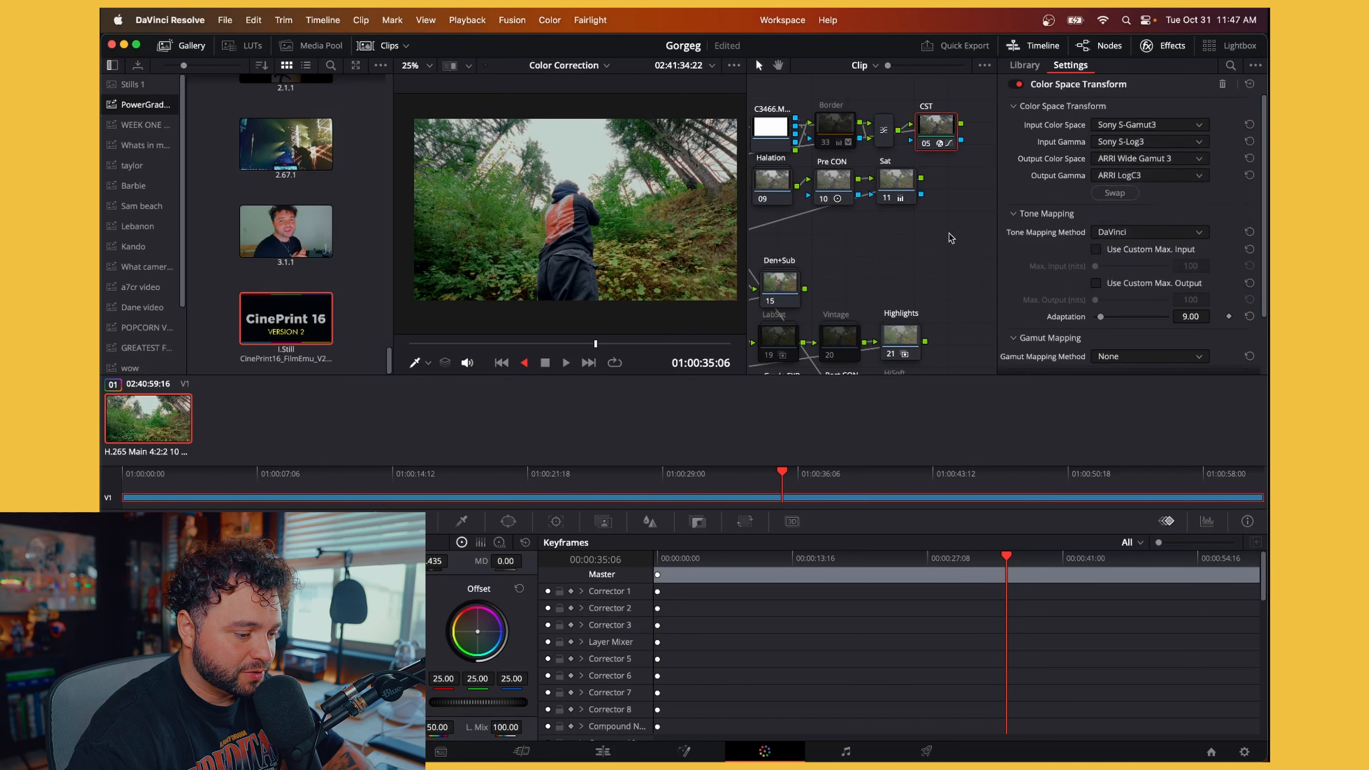
# Step: On the Cam WB node, set the source illuminant to 5500 Kelvin and the target illuminant to 5227 Kelvin
pyautogui.moveTo(862, 253); pyautogui.dragTo(1058, 210)
pyautogui.click(852, 145)
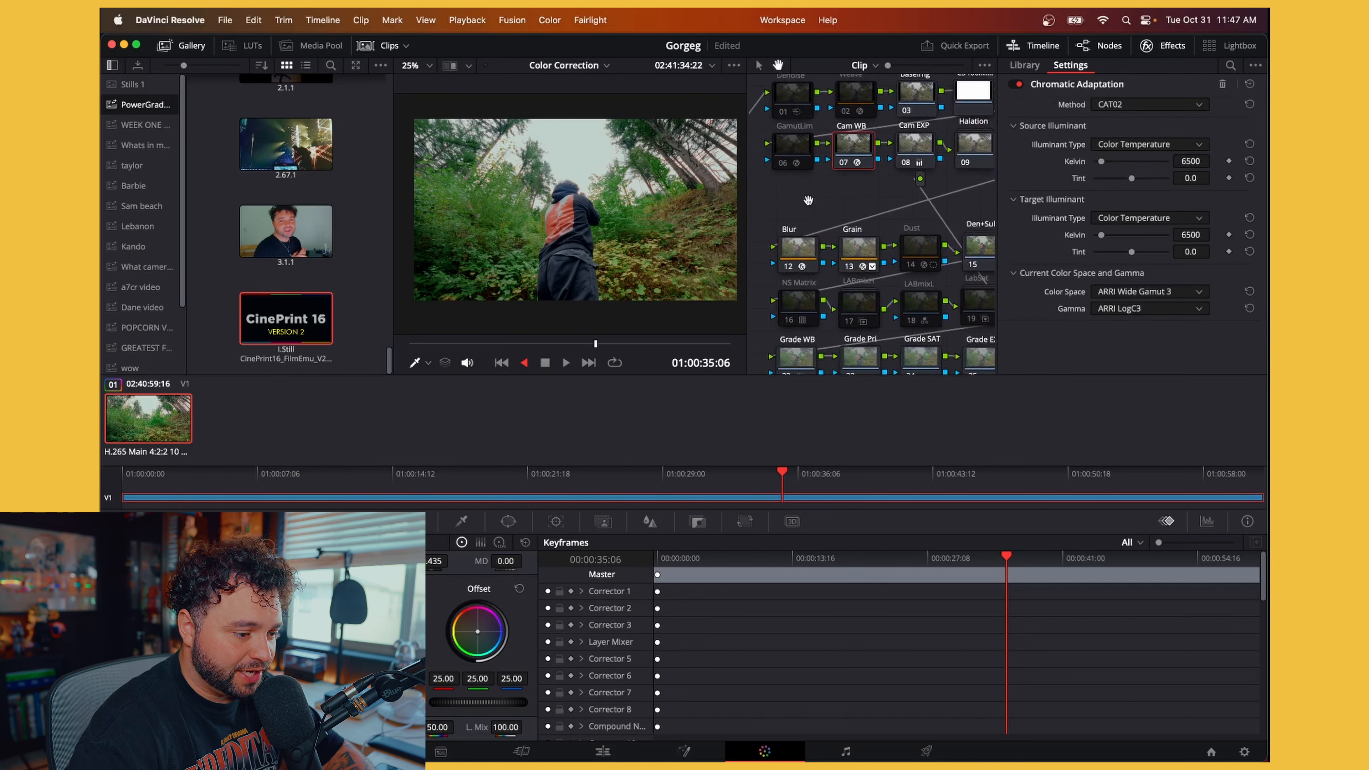
pyautogui.click(1191, 161)
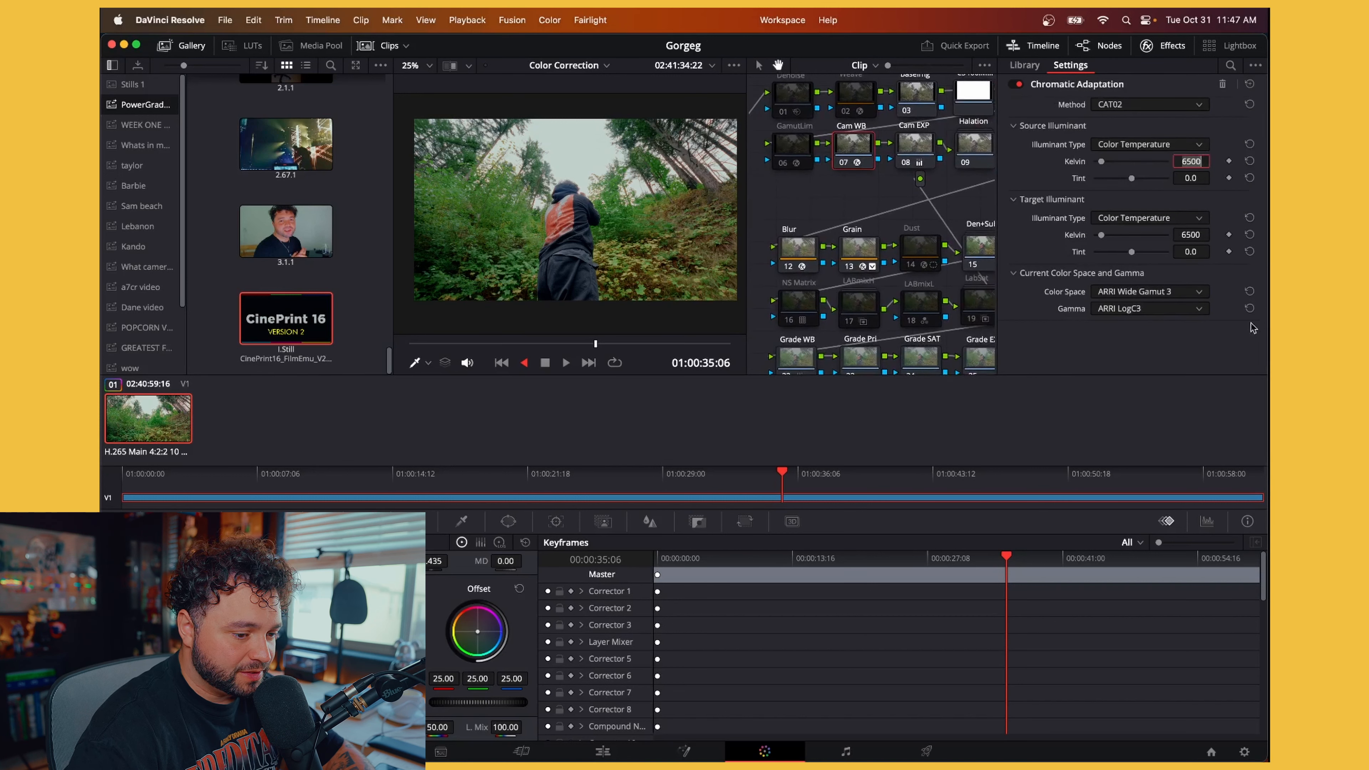
pyautogui.write('5500')
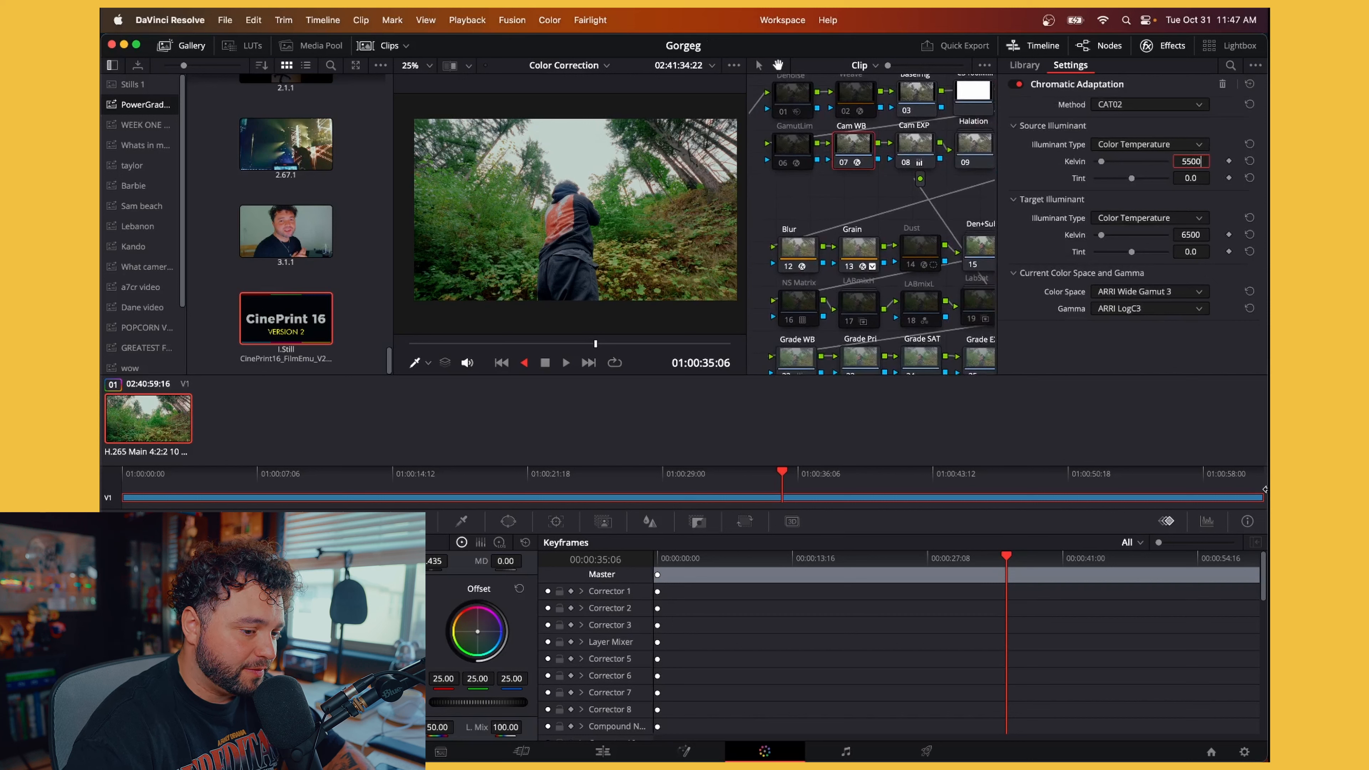
pyautogui.press('Return')
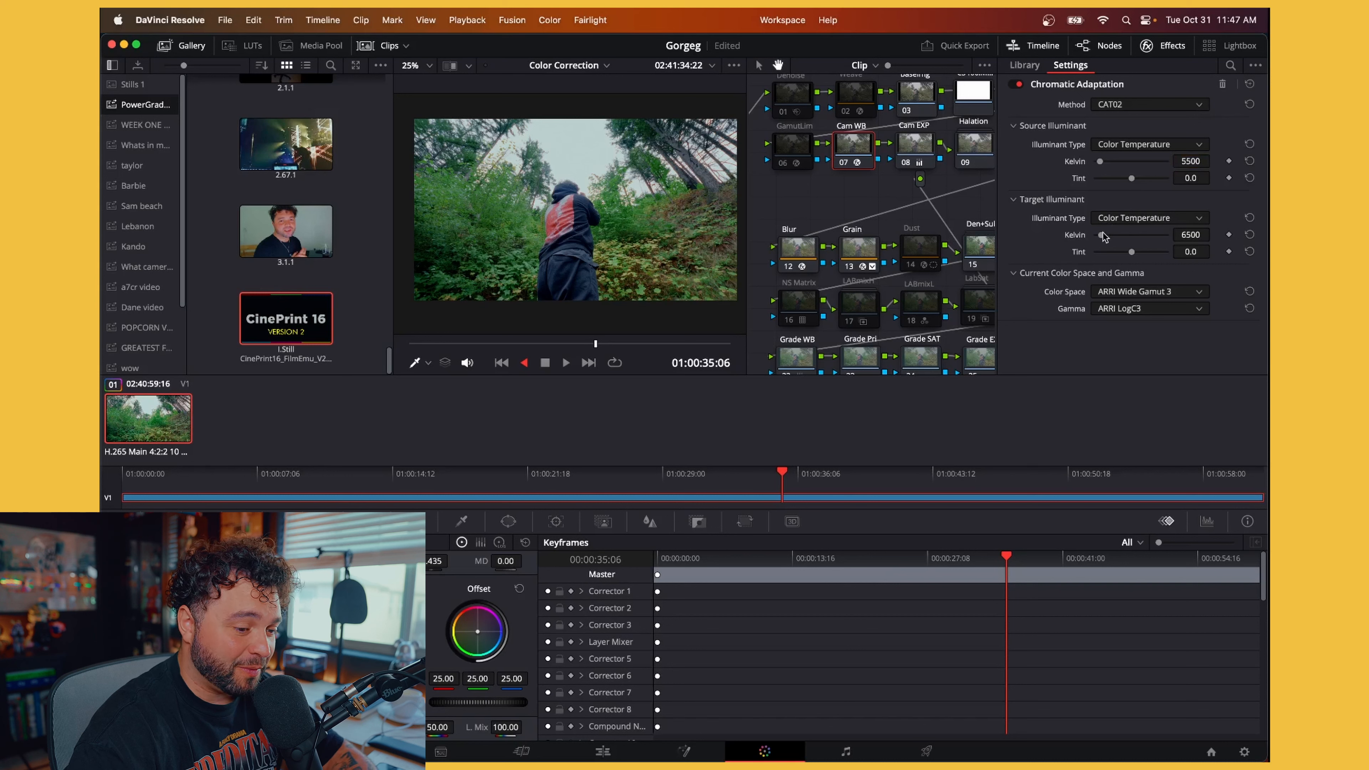
pyautogui.moveTo(1103, 236); pyautogui.dragTo(1105, 237)
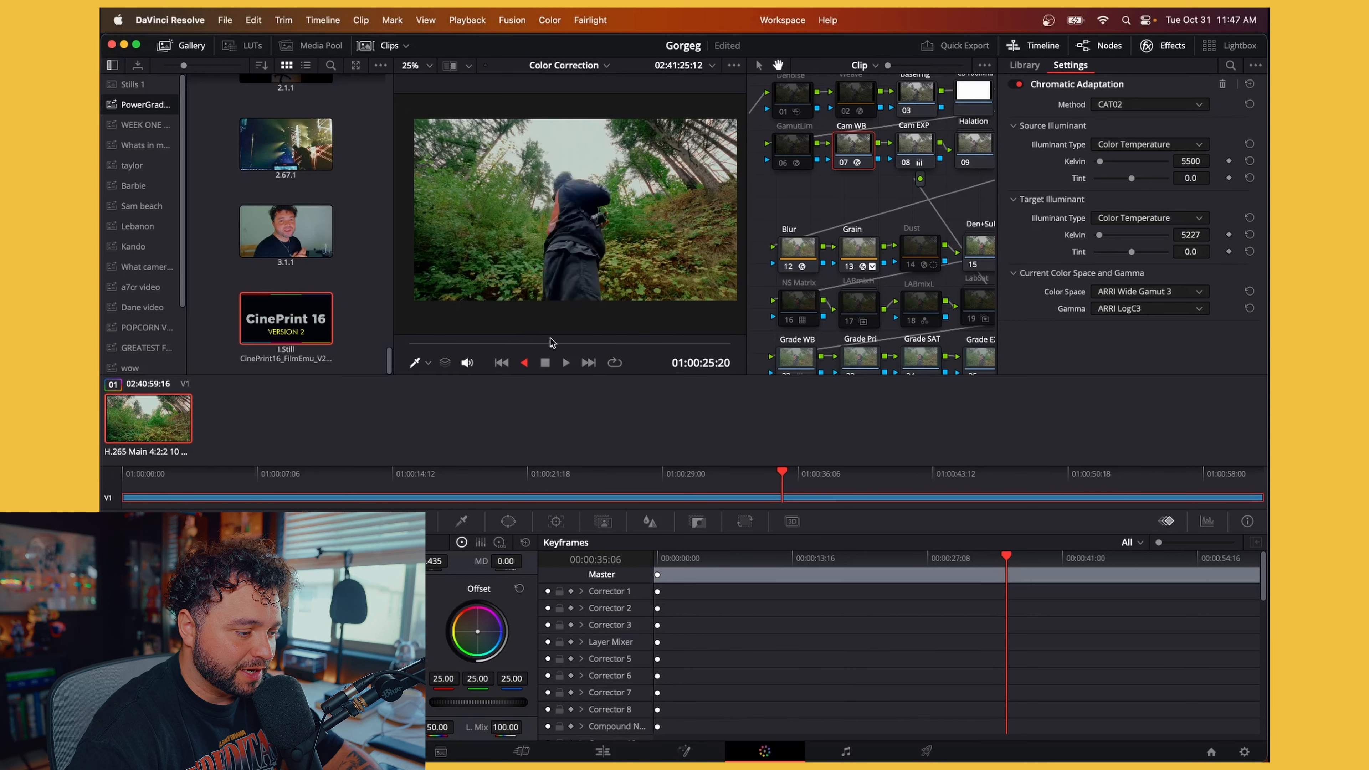
# Step: Move the playhead to 01:00:47:00 and compare the shot with the Halation node disabled and enabled
pyautogui.moveTo(603, 344); pyautogui.dragTo(657, 337)
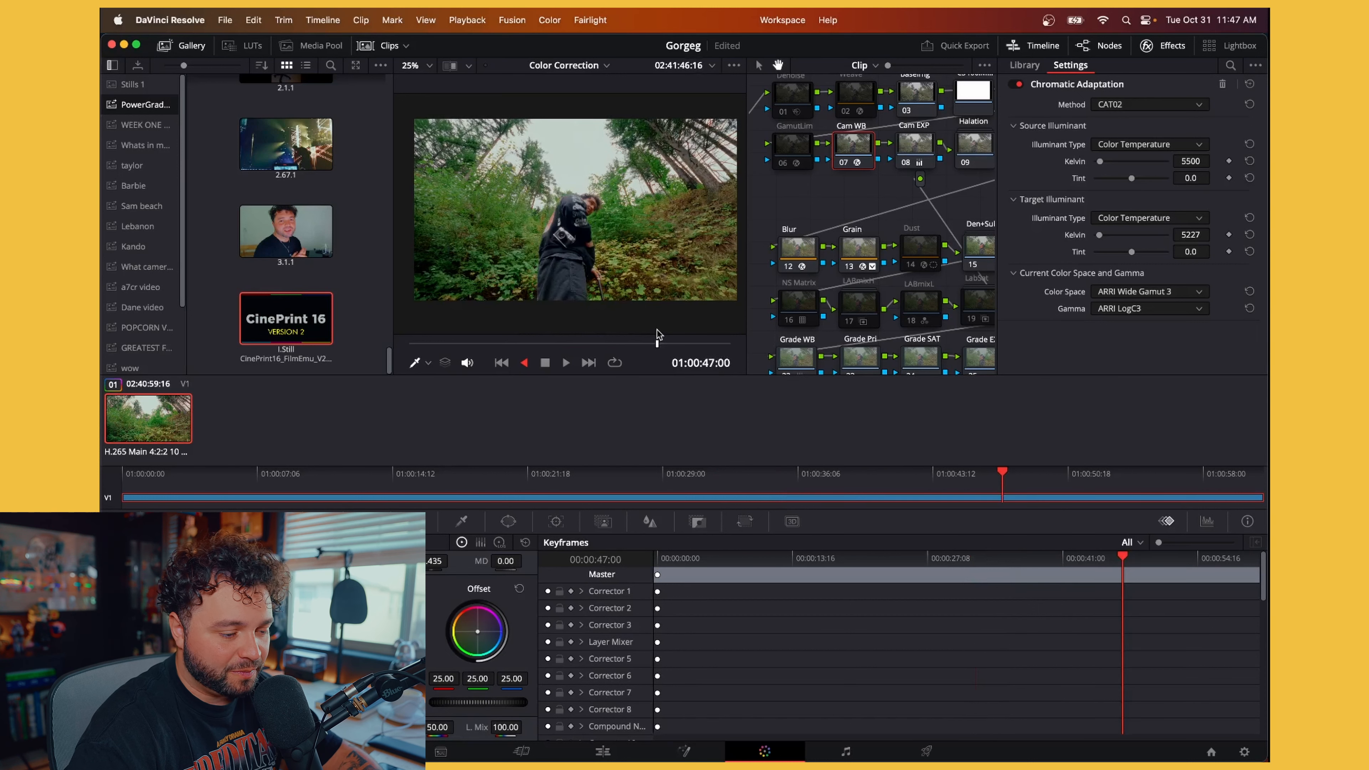
pyautogui.moveTo(846, 192); pyautogui.dragTo(797, 191)
pyautogui.click(922, 156)
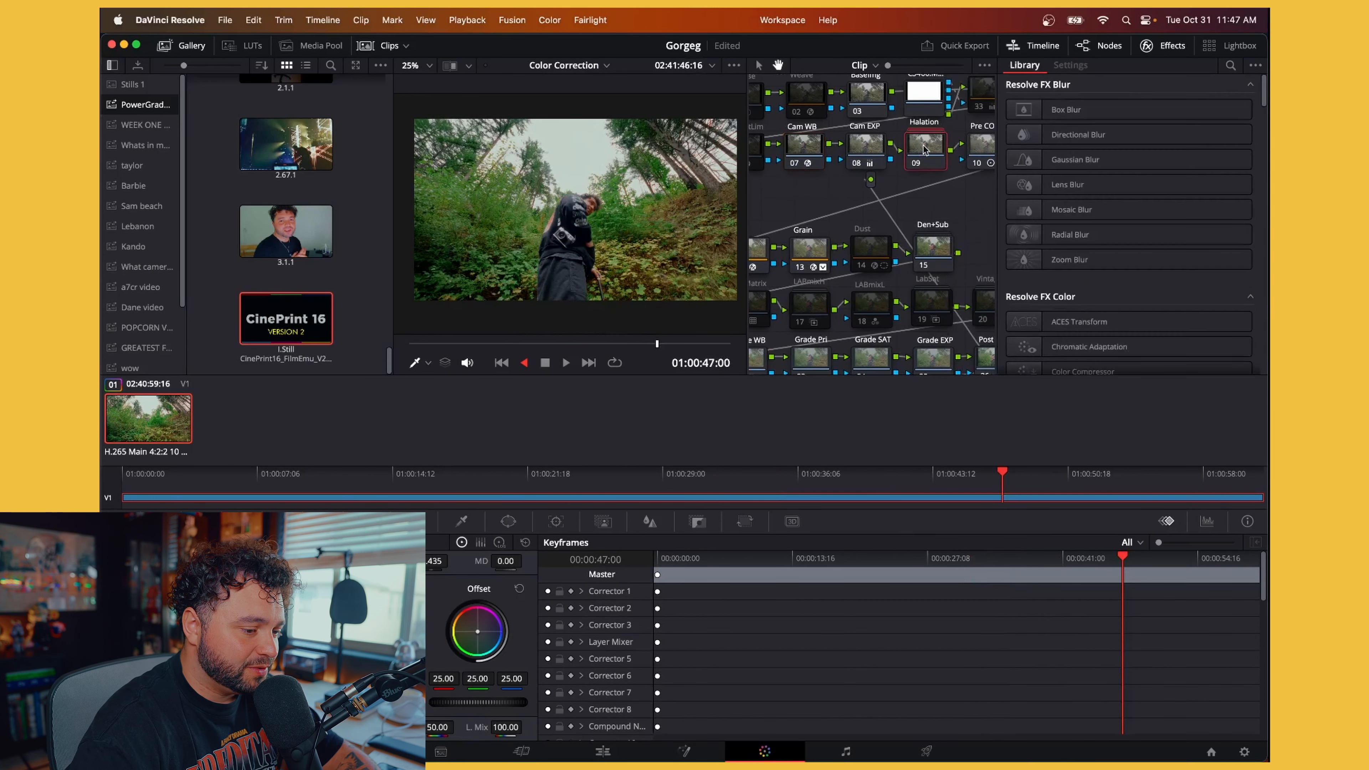
pyautogui.hotkey('ctrl', 'd')
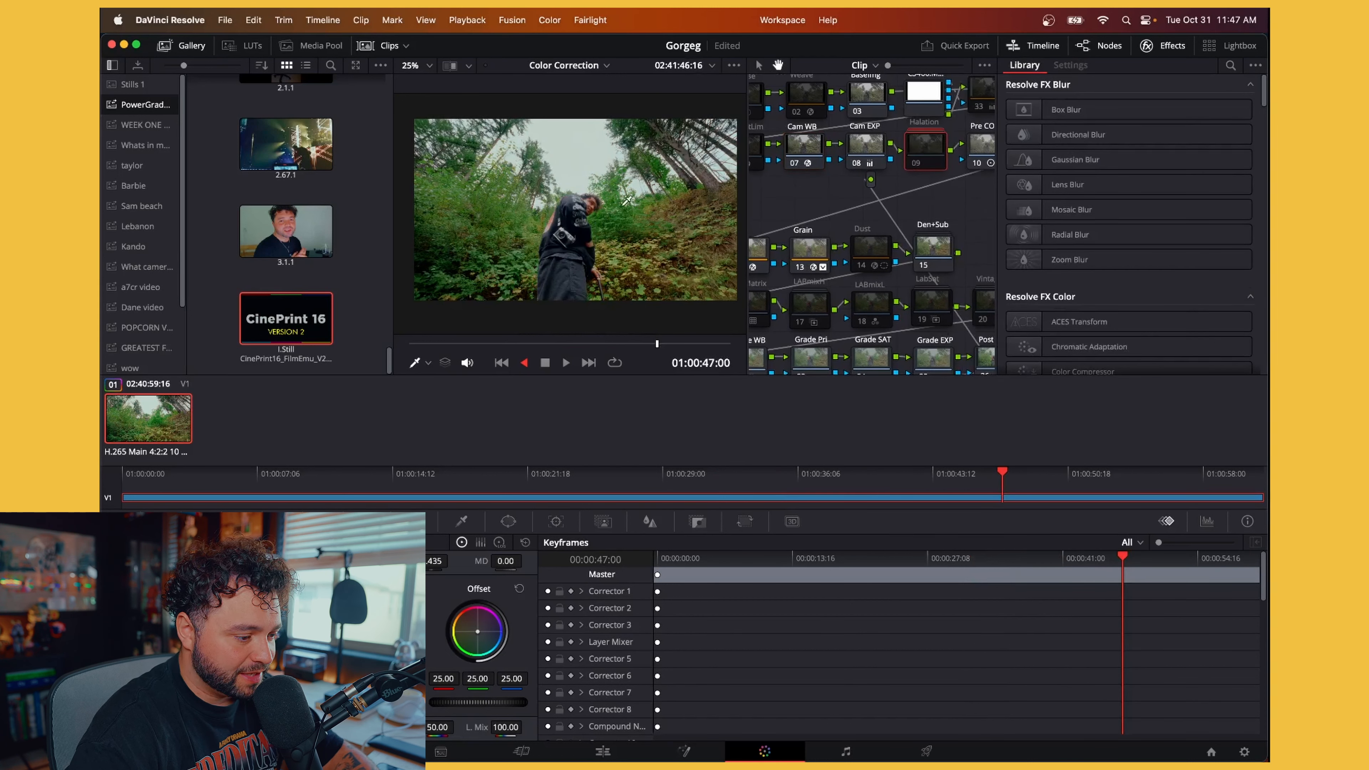
pyautogui.hotkey('ctrl', 'd')
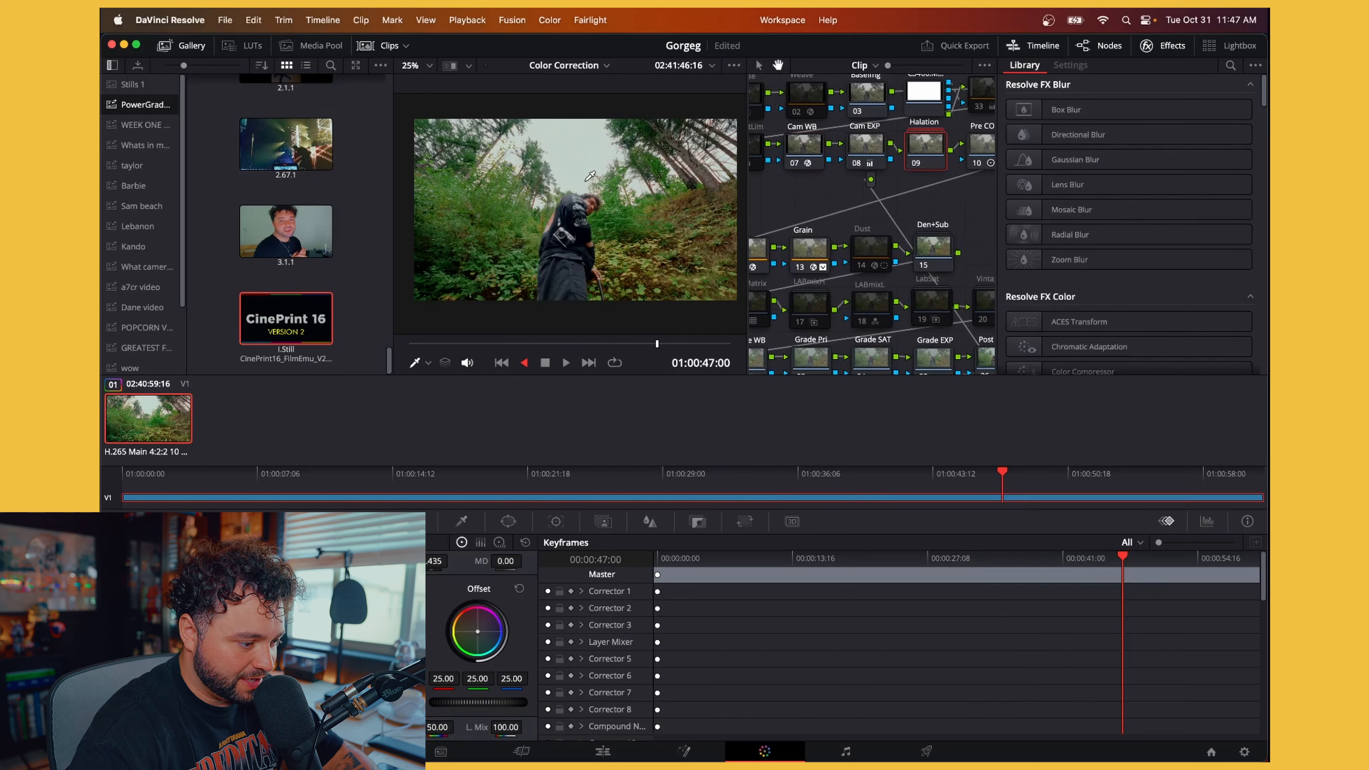
# Step: Toggle the Halation node repeatedly to check its effect on the man and camera up close, leaving the node disabled
pyautogui.scroll(10, 584, 176)
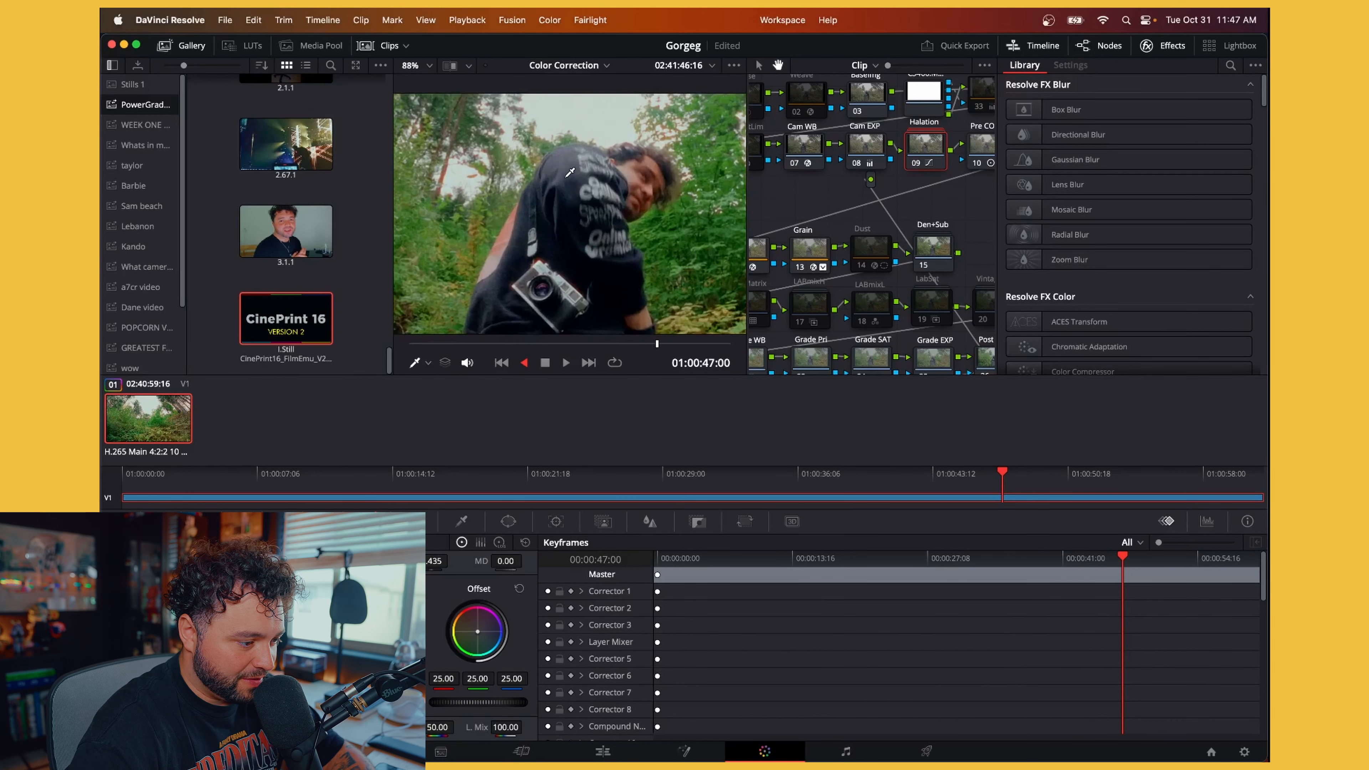
pyautogui.scroll(2, 457, 149)
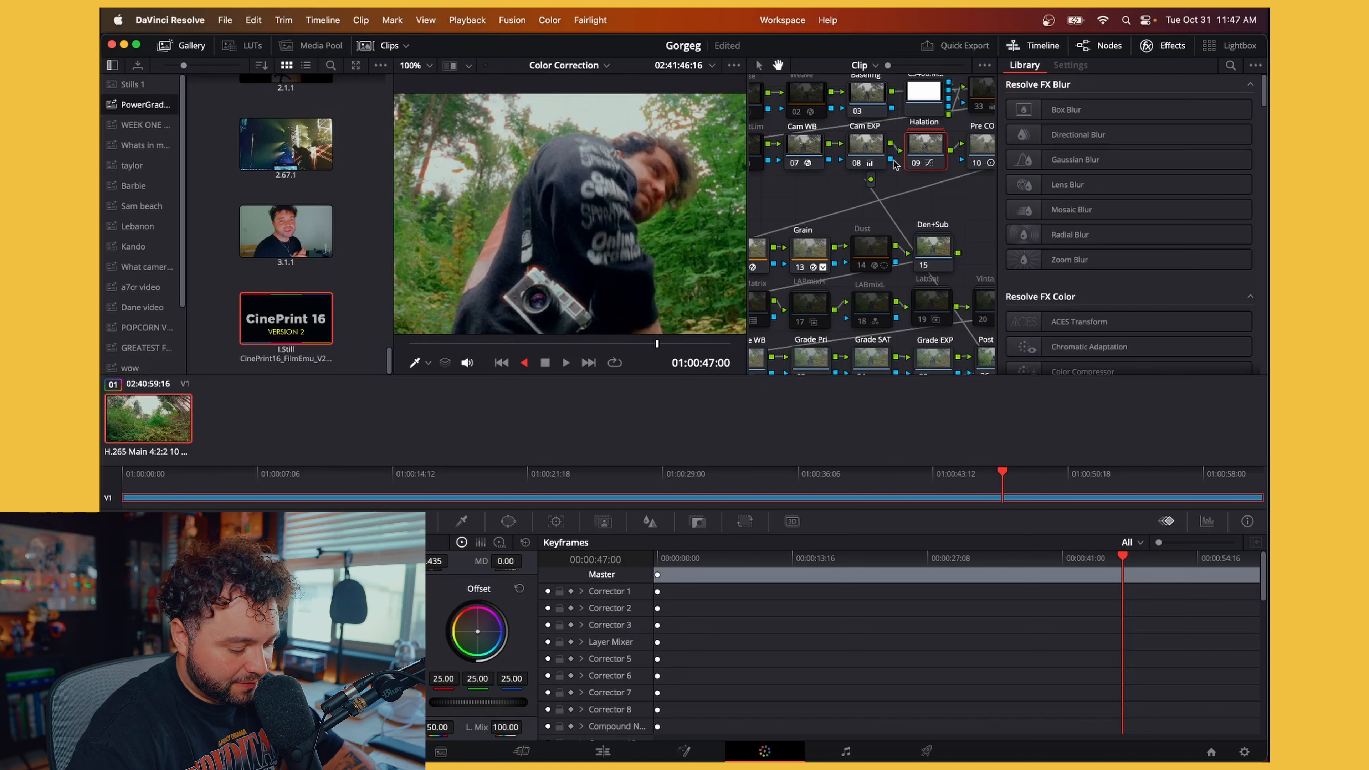
pyautogui.press('super+d')
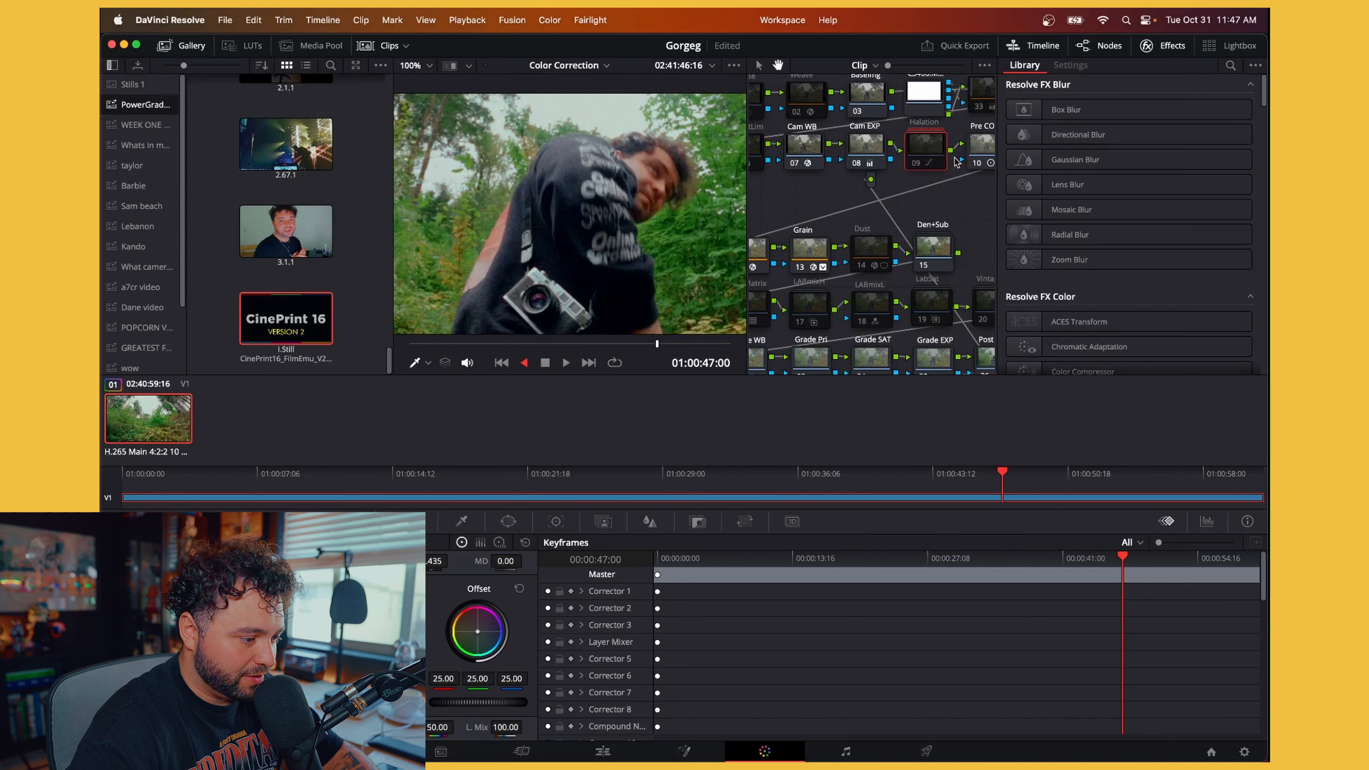
pyautogui.press('super+d')
pyautogui.press('super+d')
pyautogui.press('super+d')
pyautogui.press('super+d')
pyautogui.press('super+d')
pyautogui.press('super+d')
pyautogui.press('super+d')
pyautogui.press('super+d')
pyautogui.press('super+d')
pyautogui.press('super+d')
pyautogui.press('super+d')
pyautogui.press('super+d')
# Step: Disable the Blur and Grain nodes
pyautogui.moveTo(776, 200); pyautogui.dragTo(850, 165)
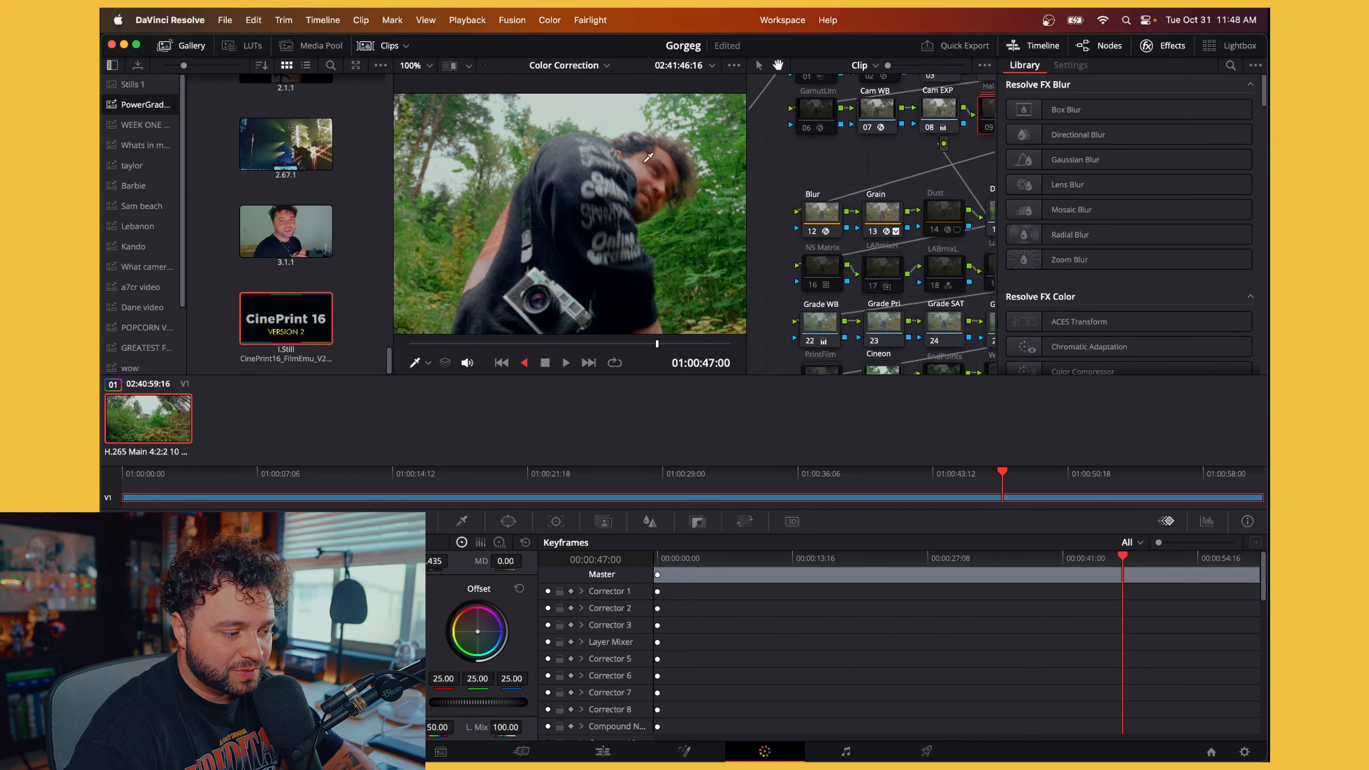
pyautogui.click(824, 219)
pyautogui.click(880, 220)
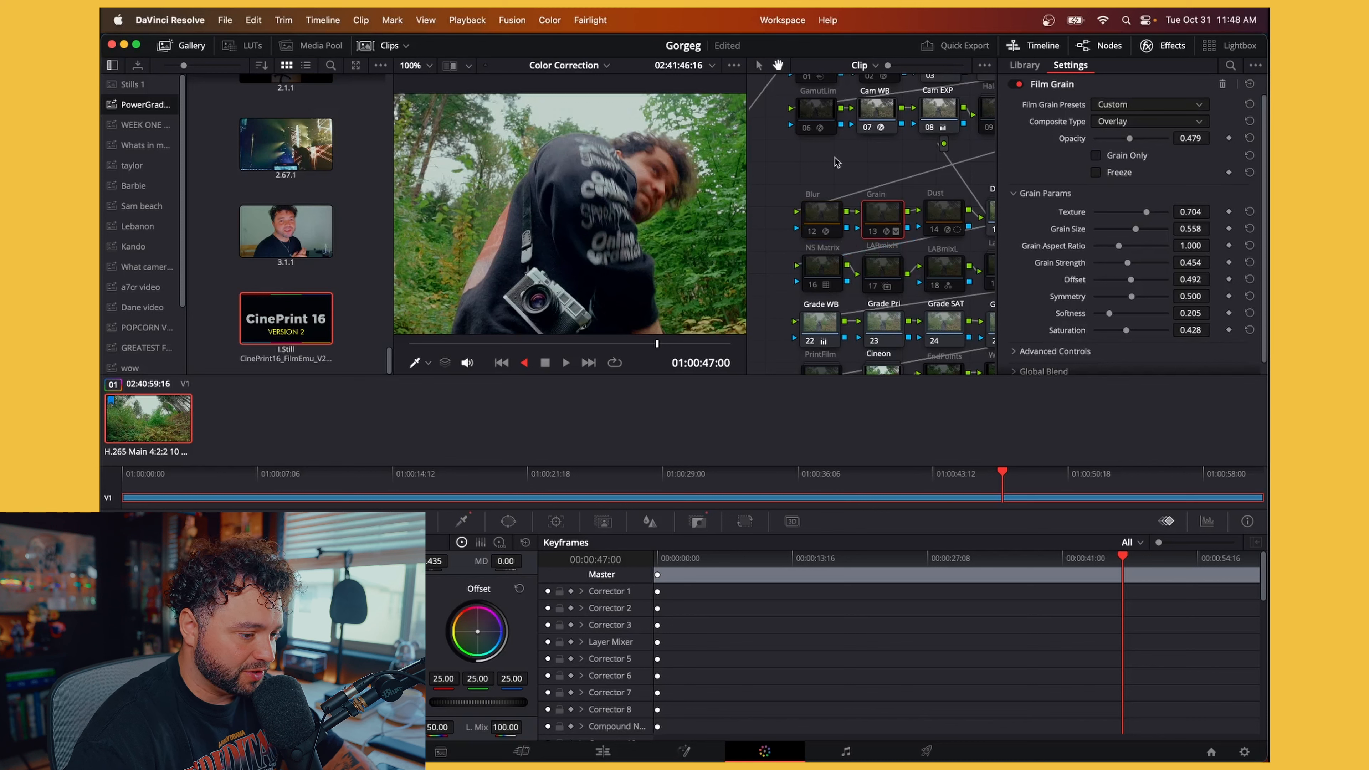
# Step: Select the Cam EXP node
pyautogui.moveTo(837, 162); pyautogui.dragTo(804, 162)
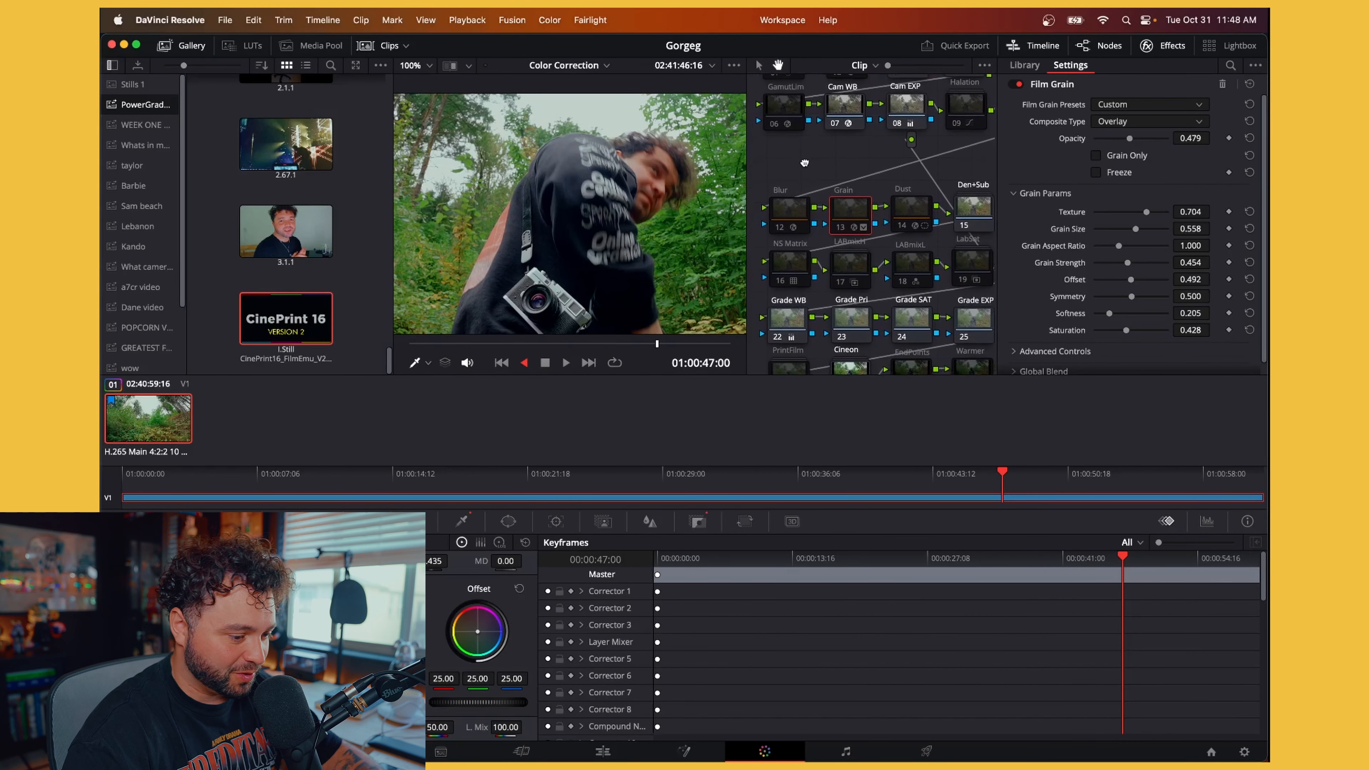
pyautogui.click(889, 126)
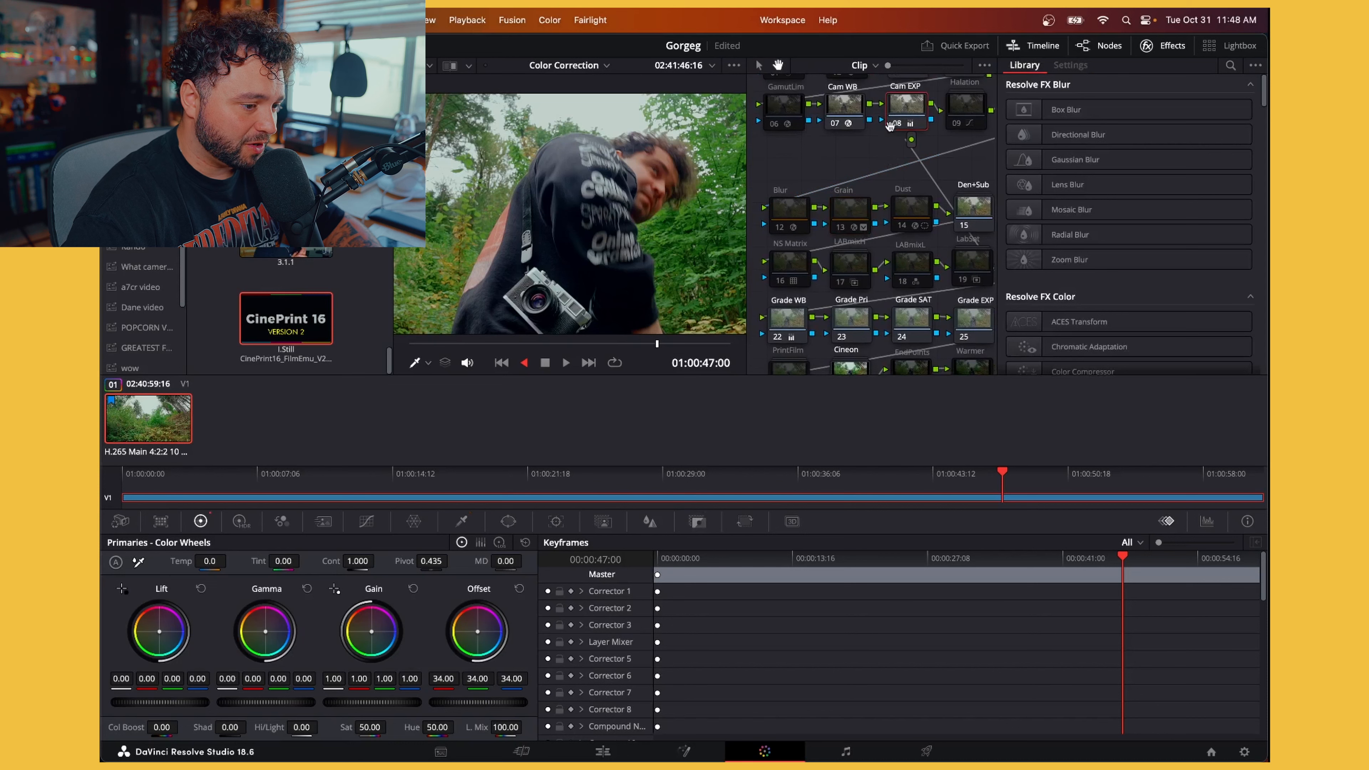